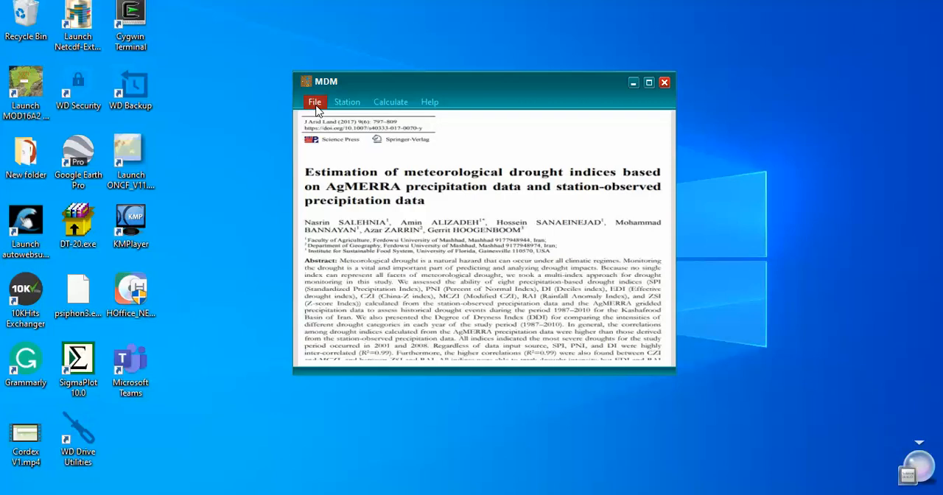
pyautogui.click(315, 105)
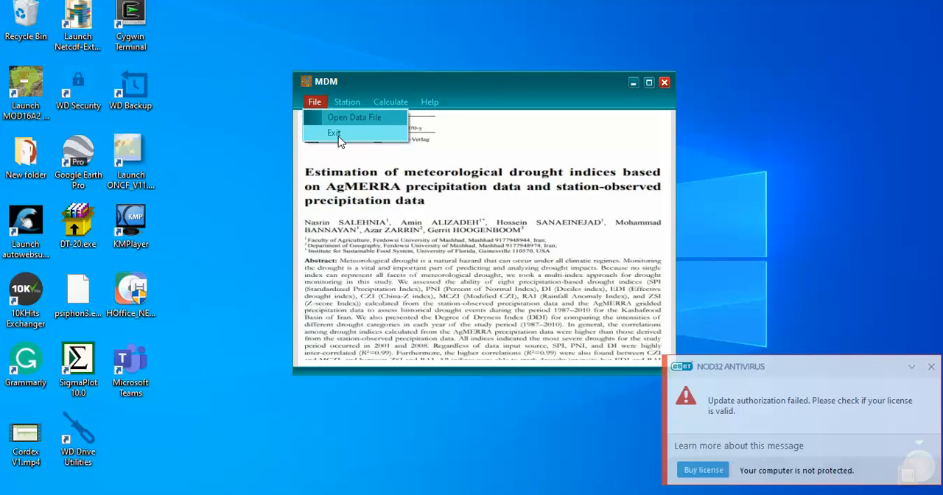
pyautogui.click(335, 133)
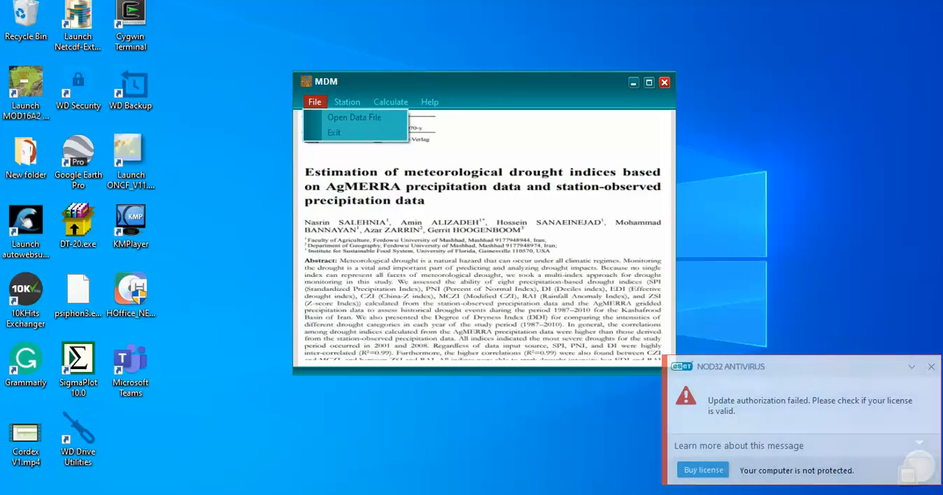
pyautogui.click(321, 105)
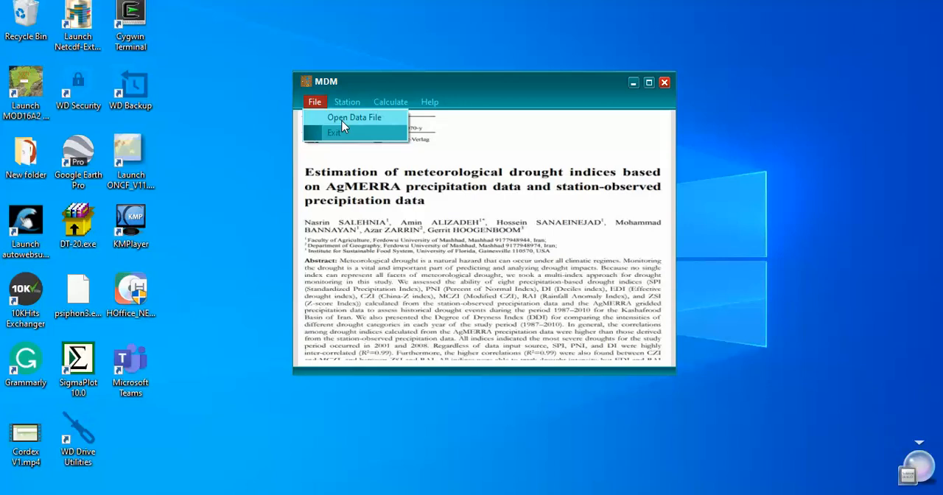
pyautogui.moveTo(346, 98)
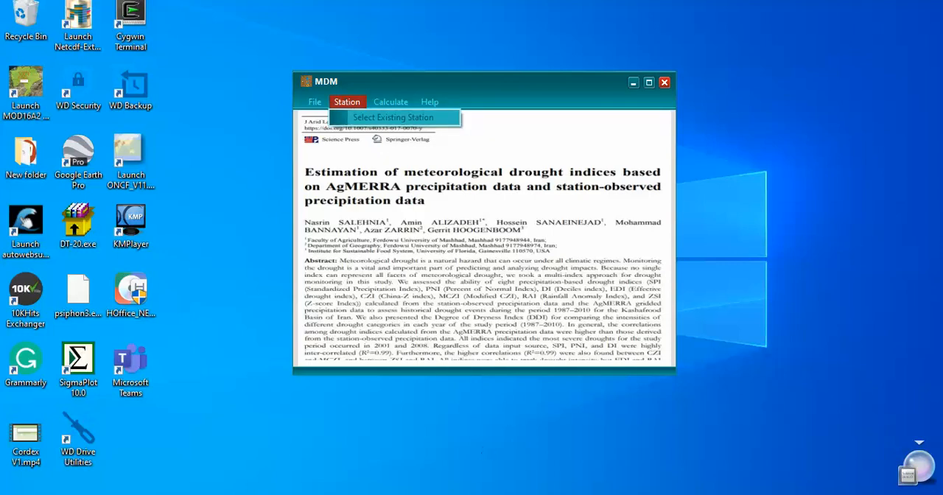
pyautogui.moveTo(499, 493)
pyautogui.click(498, 465)
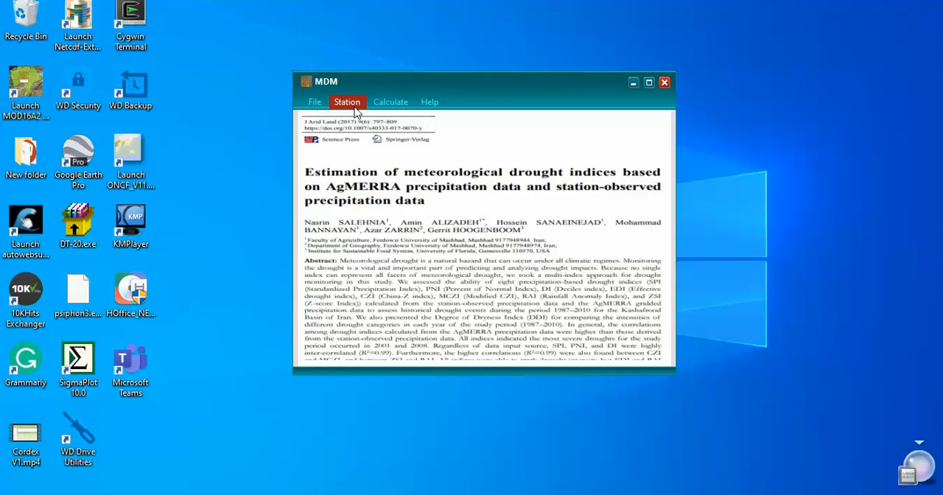
# Open the precipitation data file Data For DMAP.xlsx from the nc files folder.
pyautogui.click(314, 103)
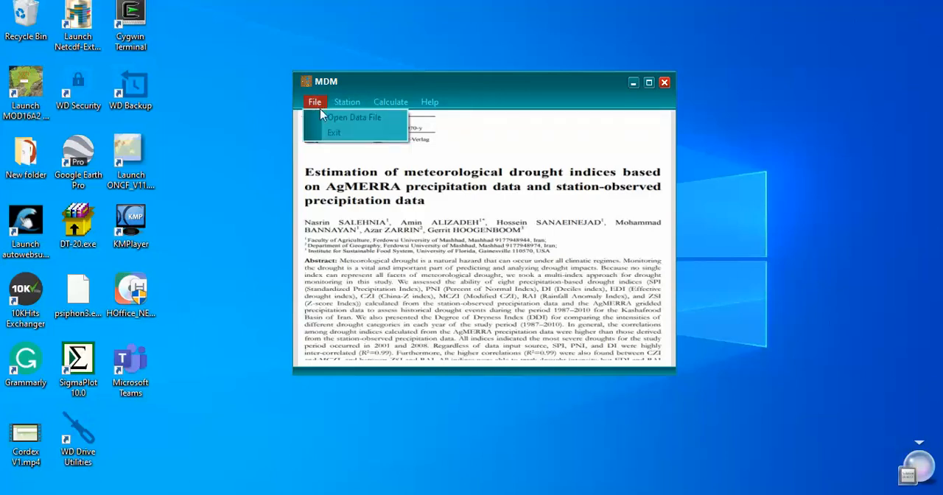
pyautogui.click(362, 120)
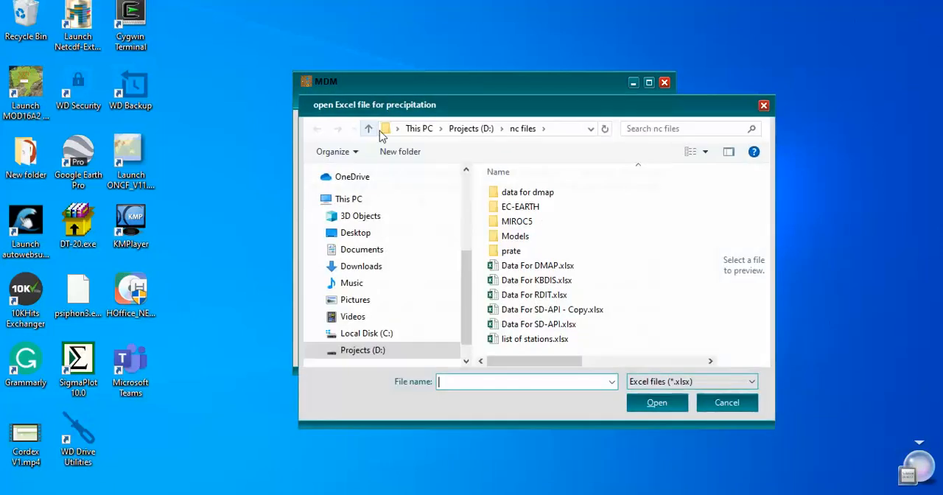
pyautogui.moveTo(464, 111); pyautogui.dragTo(405, 65)
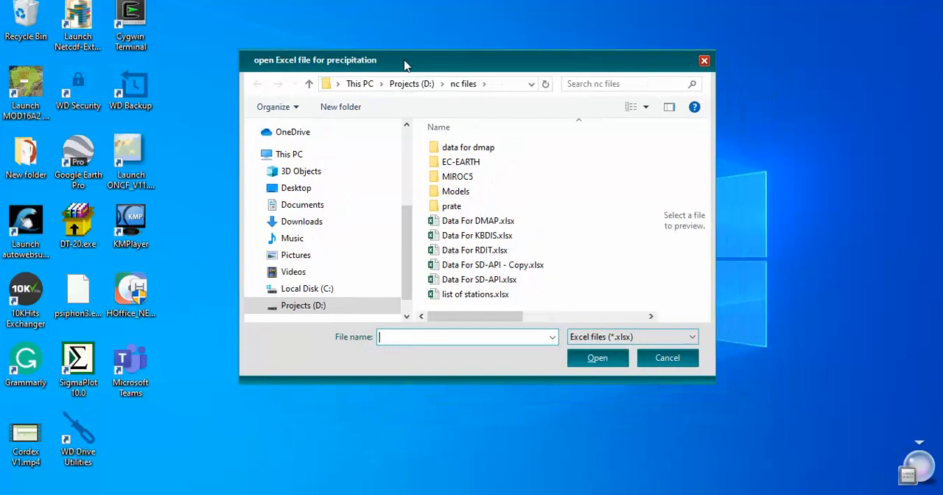
pyautogui.click(480, 225)
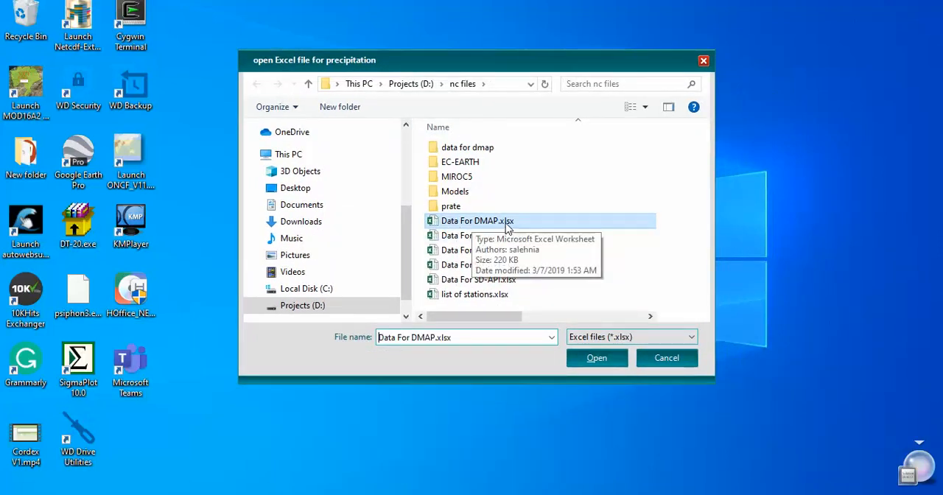
pyautogui.click(586, 356)
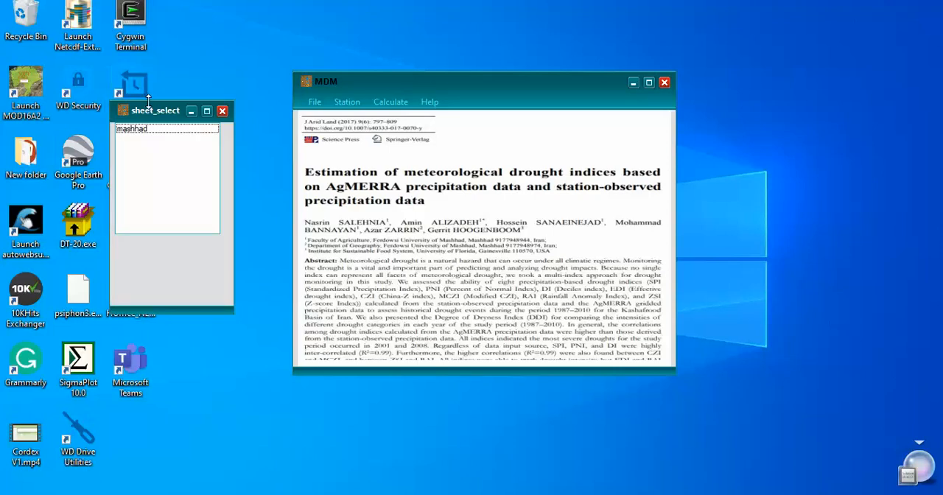
# Select the mashhad sheet of the workbook and move its data view clear of the screen edge.
pyautogui.moveTo(151, 110); pyautogui.dragTo(221, 116)
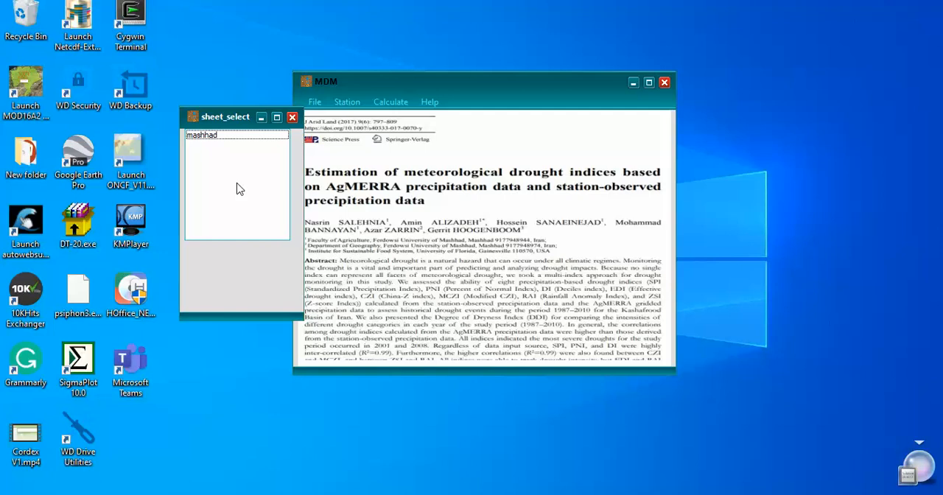
pyautogui.moveTo(210, 120); pyautogui.dragTo(214, 126)
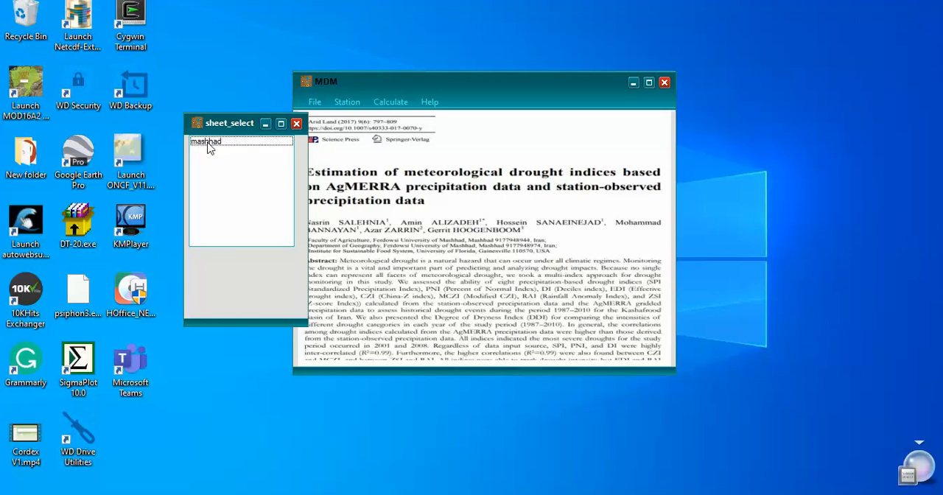
pyautogui.doubleClick(208, 142)
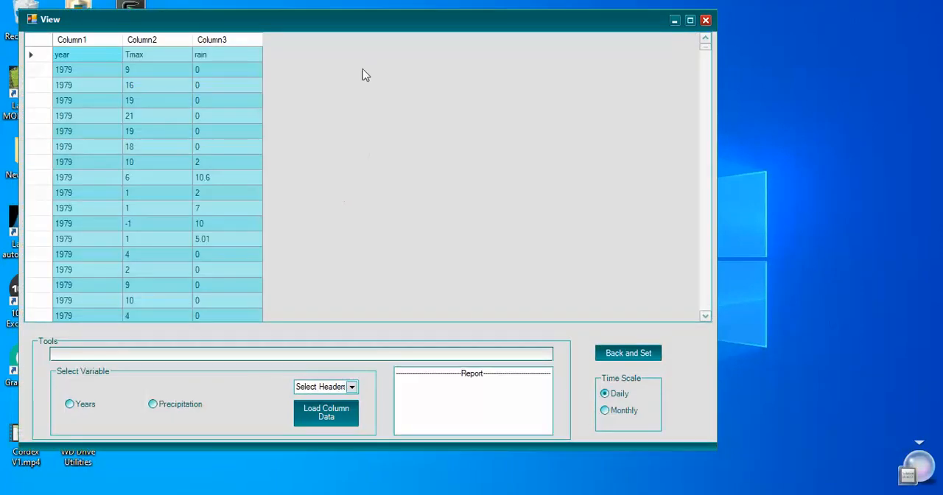
pyautogui.moveTo(321, 28); pyautogui.dragTo(453, 35)
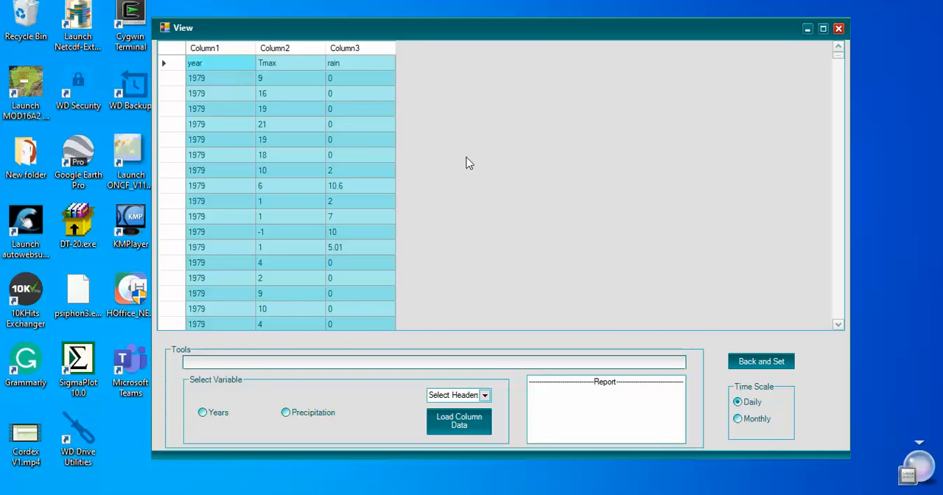
# Load Column1 as the Years variable and dismiss the notice about row 1.
pyautogui.click(485, 395)
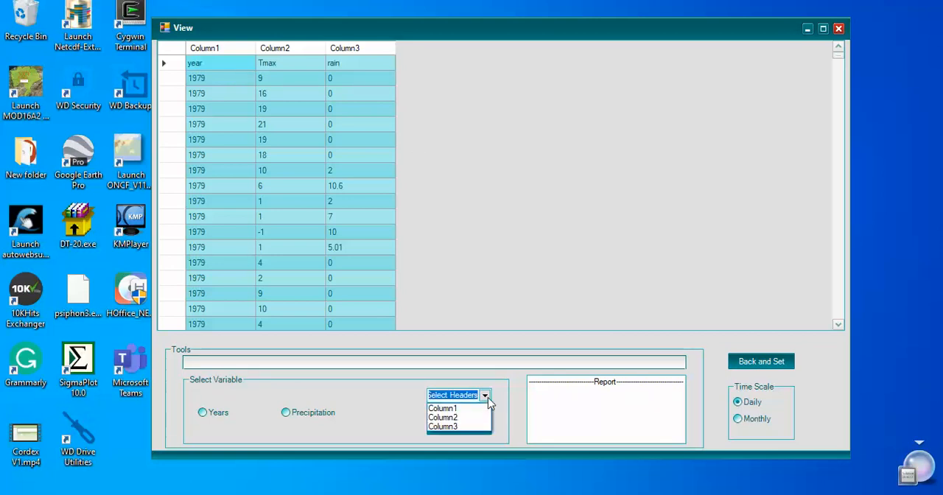
pyautogui.click(450, 409)
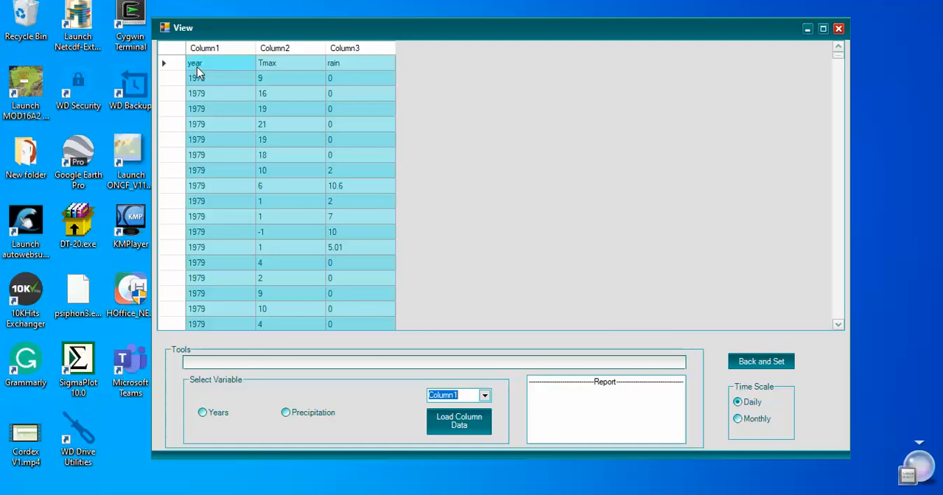
pyautogui.click(214, 415)
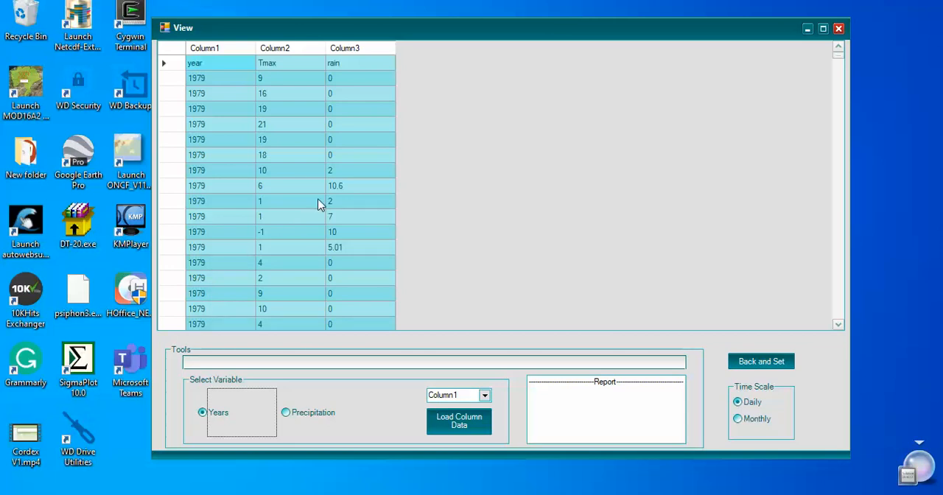
pyautogui.click(469, 424)
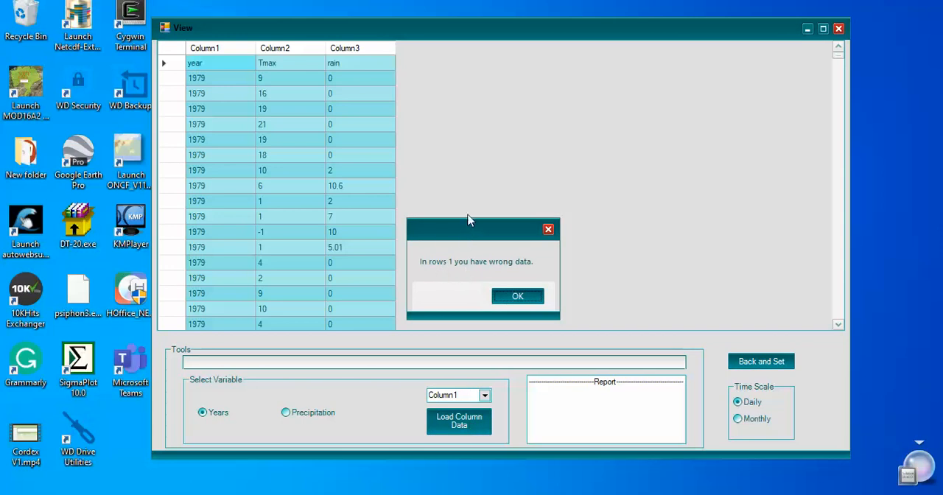
pyautogui.moveTo(467, 239); pyautogui.dragTo(479, 125)
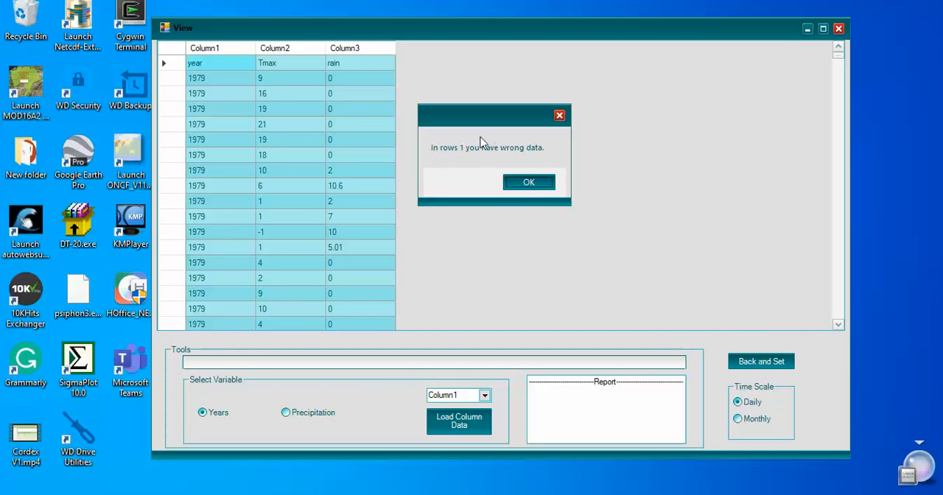
pyautogui.click(527, 185)
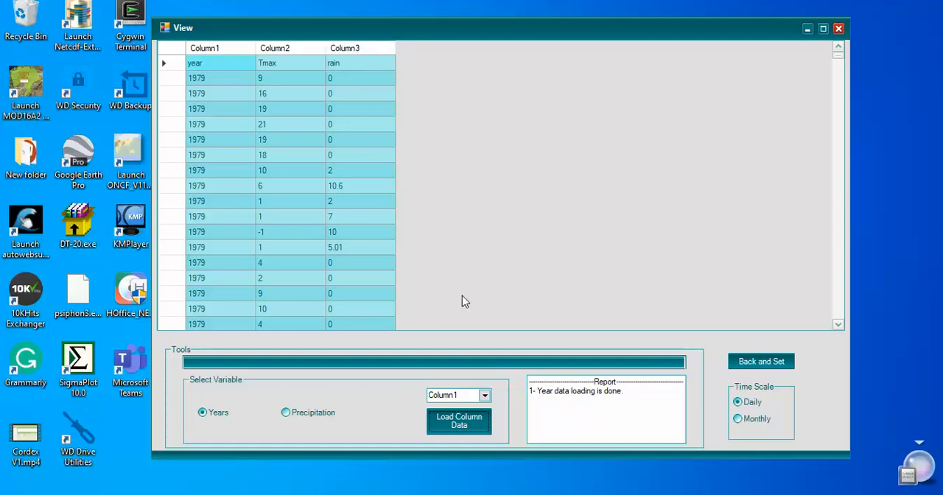
# Load Column3 as the Precipitation variable, then set the loaded data and return to the main window.
pyautogui.click(485, 395)
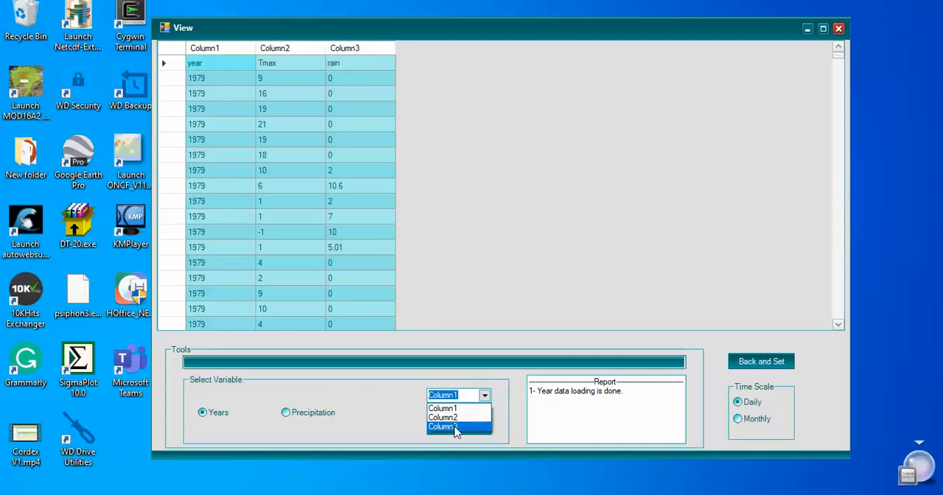
pyautogui.click(454, 426)
pyautogui.click(287, 417)
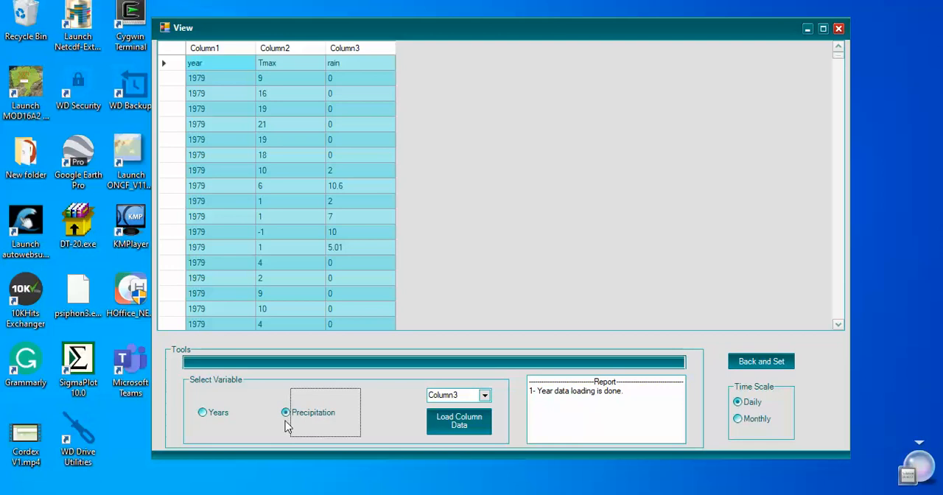
pyautogui.click(446, 426)
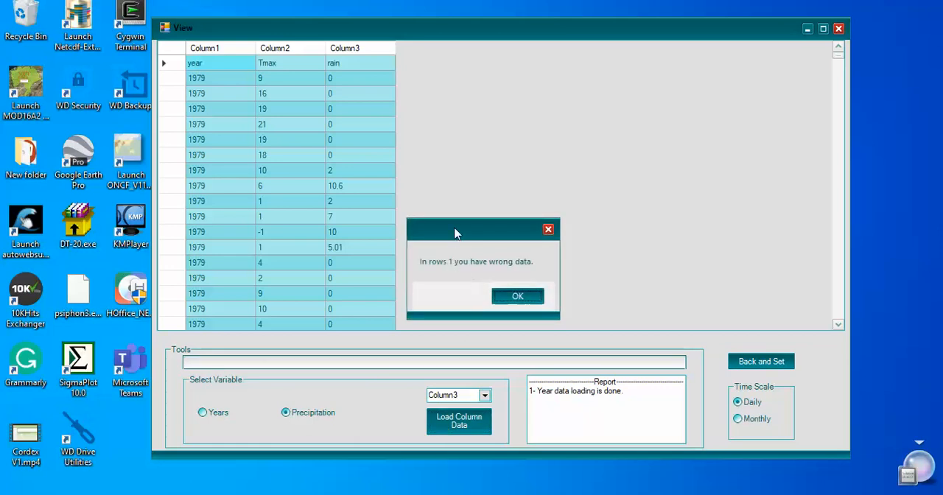
pyautogui.moveTo(454, 231); pyautogui.dragTo(471, 121)
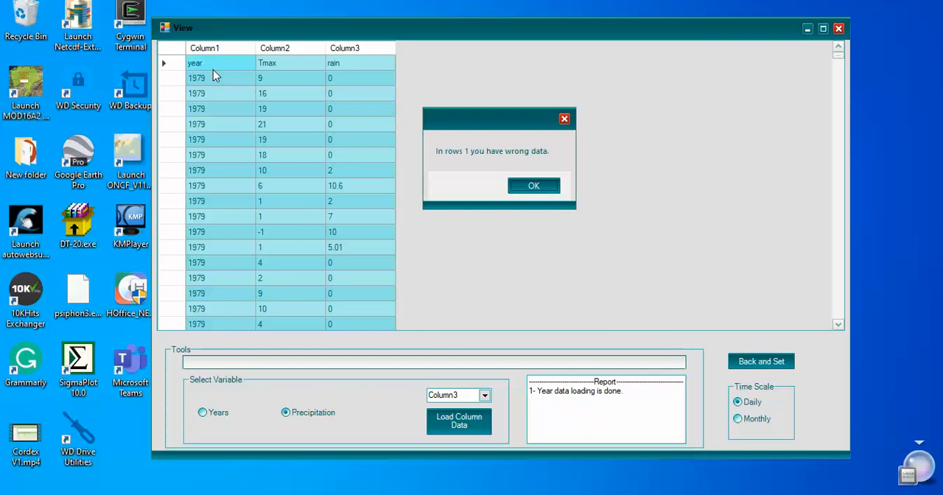
pyautogui.click(524, 192)
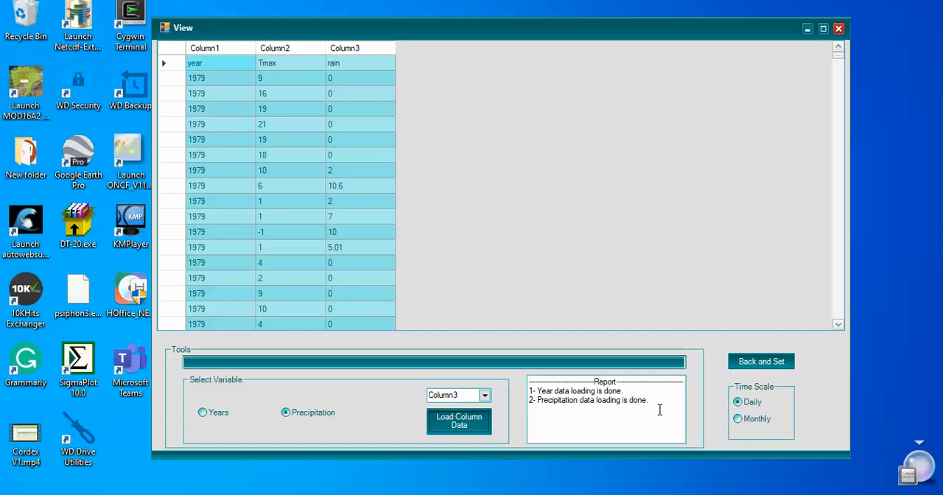
pyautogui.click(748, 366)
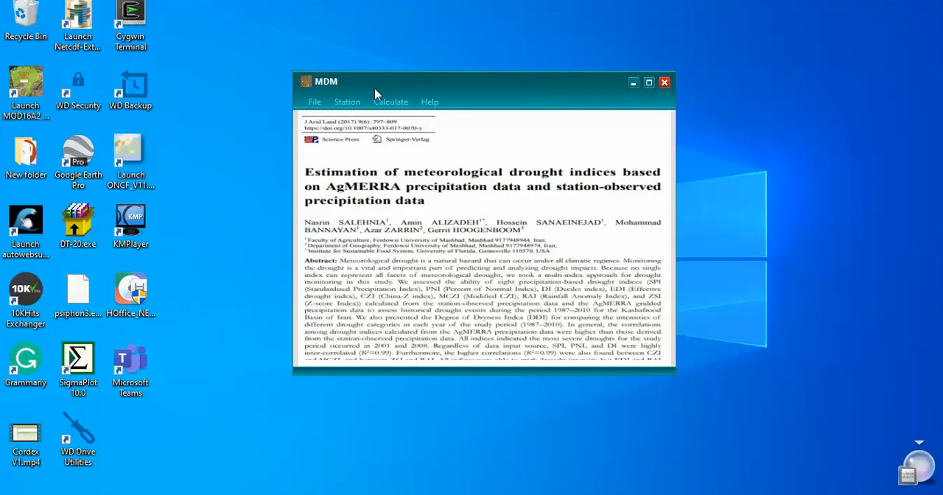
# Calculate the monthly SPI with the station type set to New Station.
pyautogui.click(389, 106)
pyautogui.moveTo(396, 120)
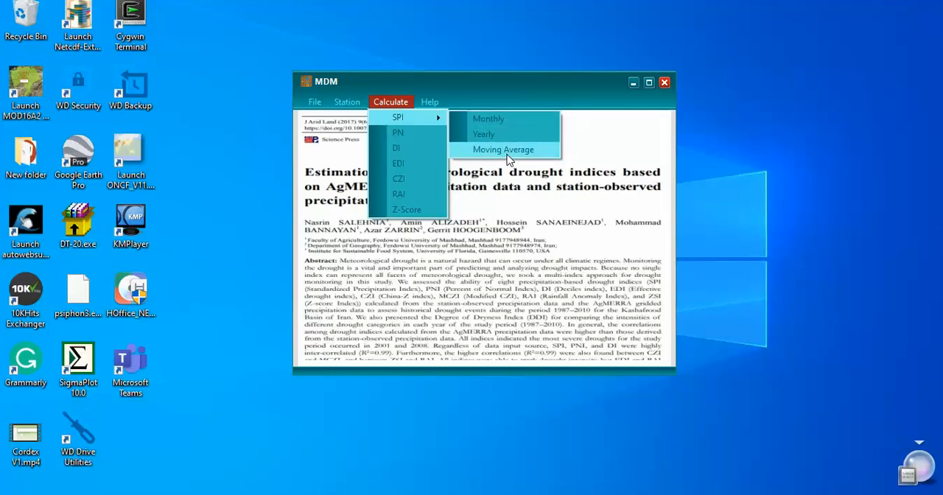
pyautogui.click(490, 120)
pyautogui.moveTo(310, 37); pyautogui.dragTo(481, 30)
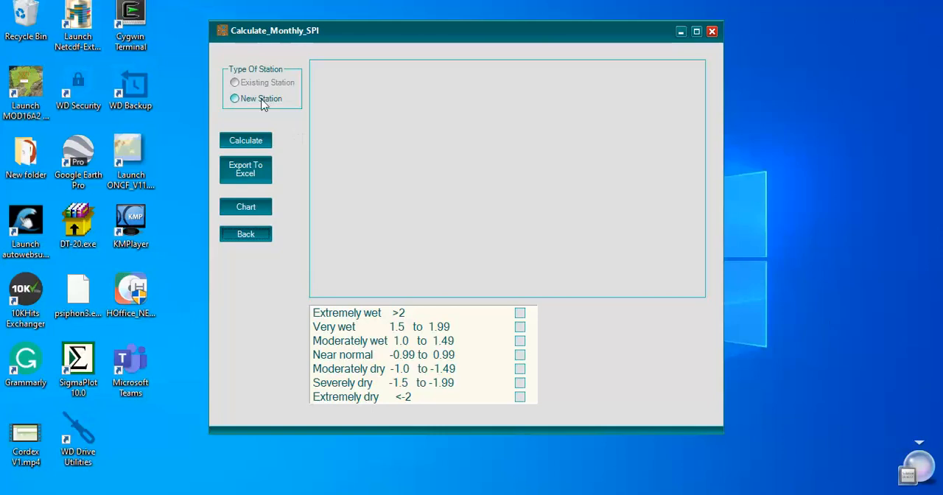
pyautogui.click(233, 99)
pyautogui.click(249, 142)
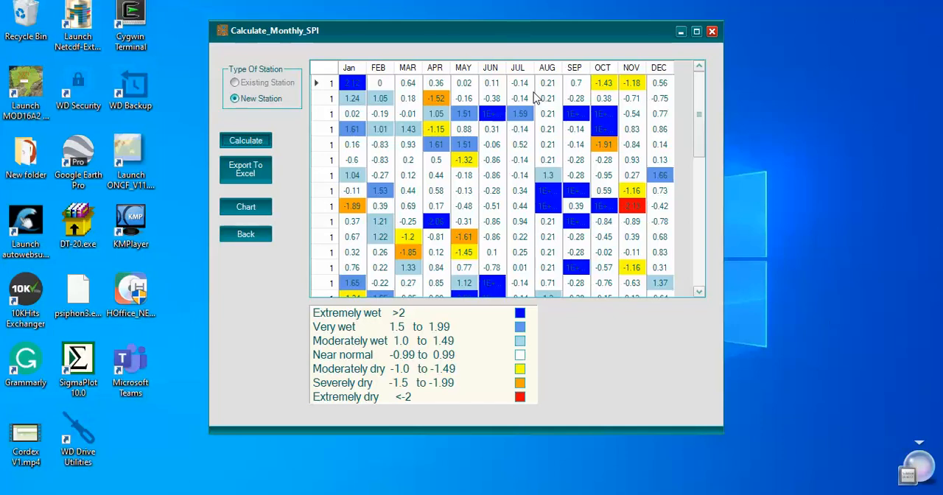
# Switch to the PDF reader and examine the drought paper through its SPI section, then return to the monthly SPI window.
pyautogui.click(309, 494)
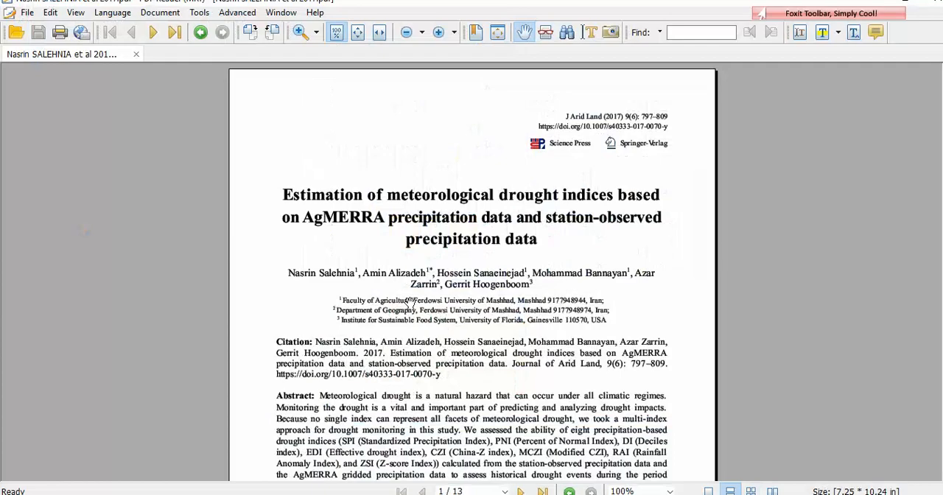
pyautogui.moveTo(446, 289); pyautogui.dragTo(441, 210)
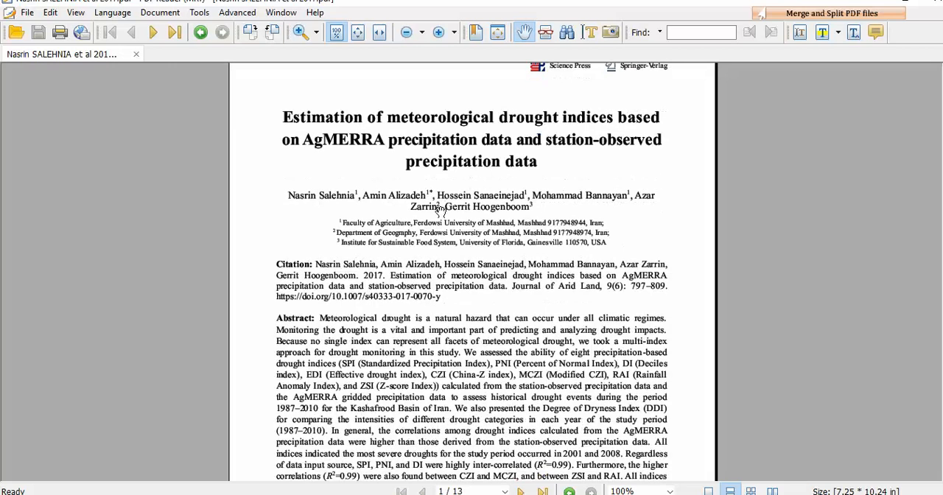
pyautogui.moveTo(410, 181); pyautogui.dragTo(410, 234)
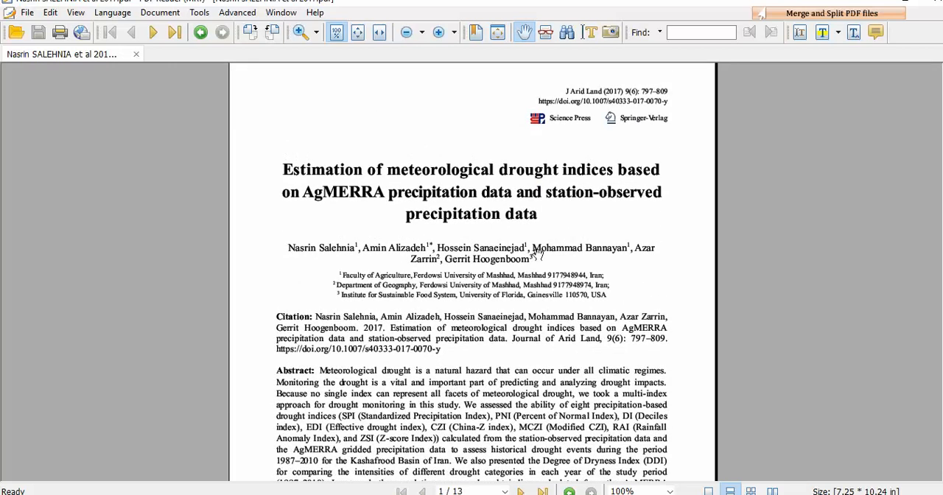
pyautogui.scroll(-3, 507, 333)
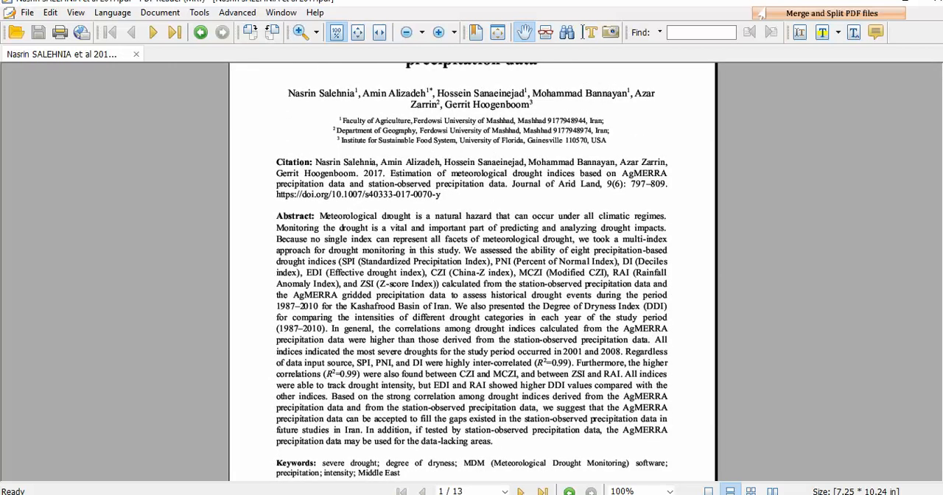
pyautogui.scroll(-15, 471, 273)
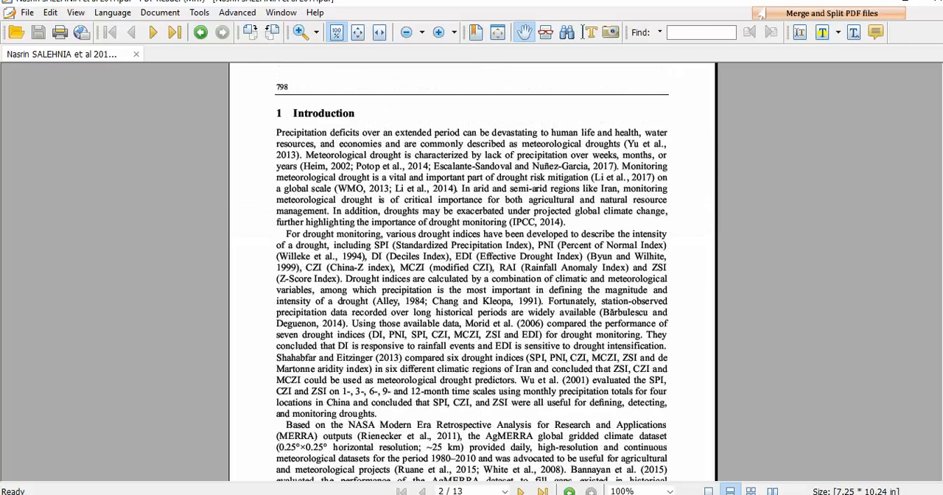
pyautogui.scroll(-12, 471, 272)
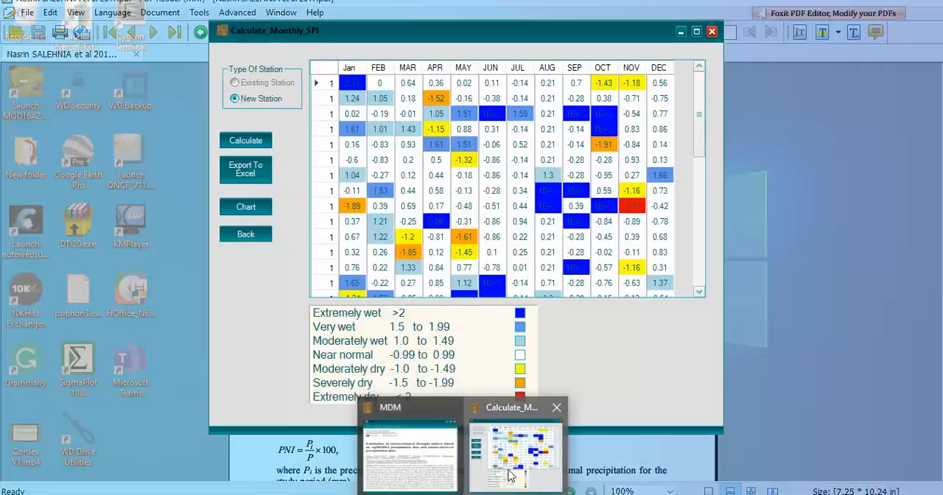
pyautogui.click(511, 471)
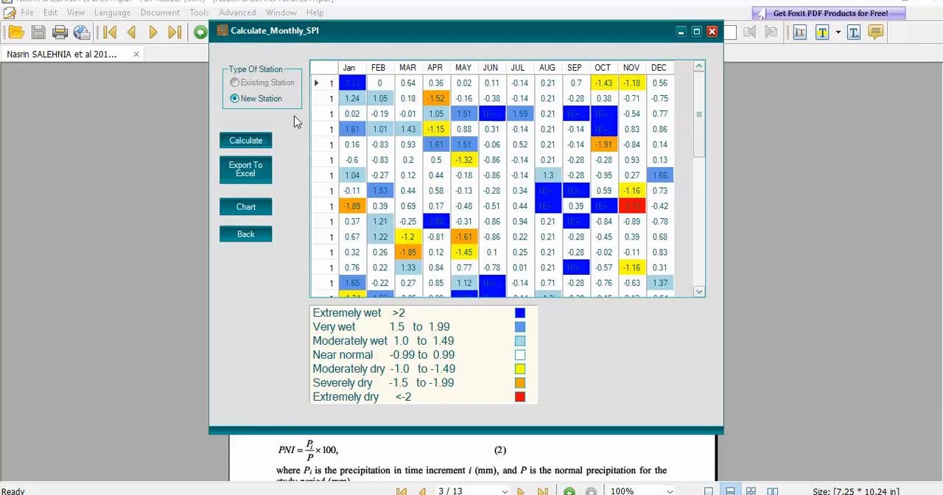
# Widen the year column of the monthly SPI table and look through the values across all years.
pyautogui.moveTo(360, 38); pyautogui.dragTo(348, 49)
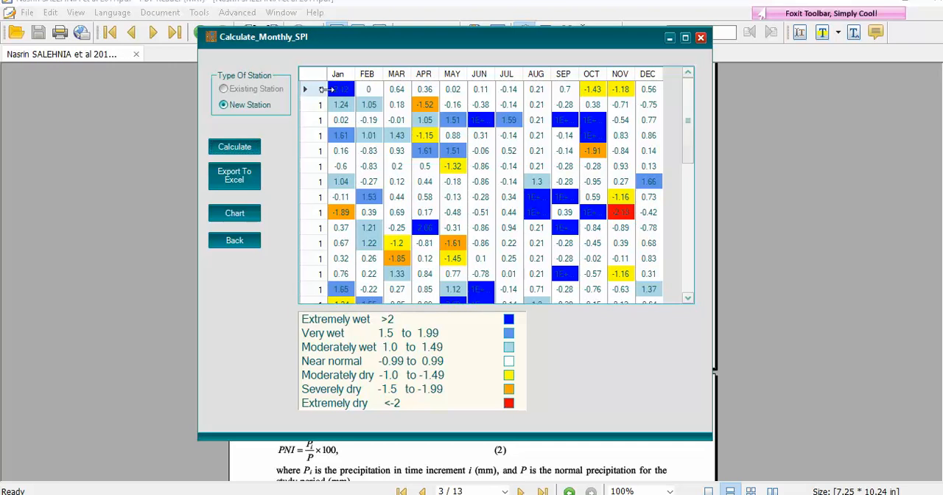
pyautogui.moveTo(326, 89); pyautogui.dragTo(351, 89)
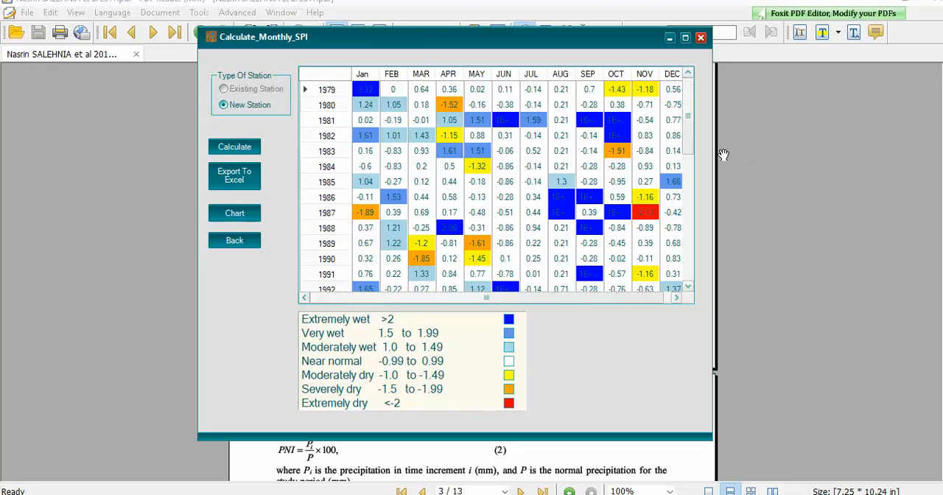
pyautogui.moveTo(685, 142); pyautogui.dragTo(685, 273)
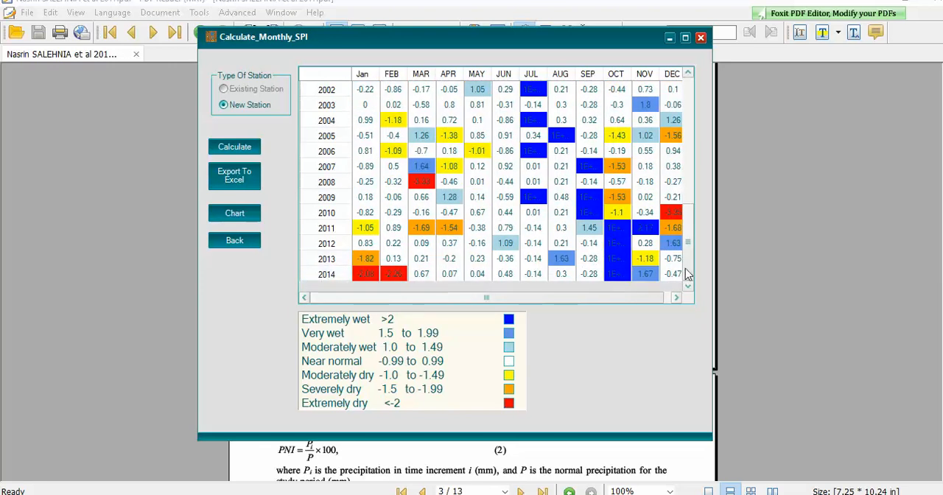
pyautogui.moveTo(682, 274); pyautogui.dragTo(701, 168)
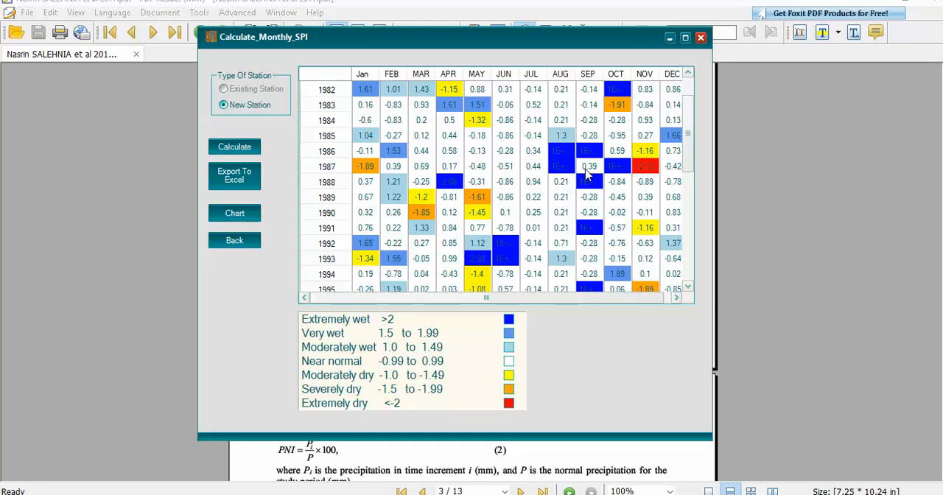
# Open the Excel export of the monthly SPI table and cancel it without saving.
pyautogui.click(233, 184)
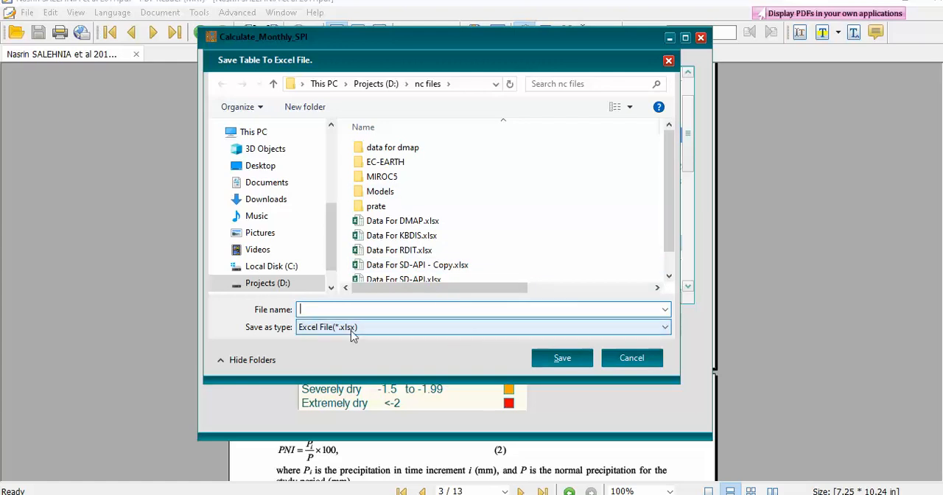
pyautogui.click(624, 361)
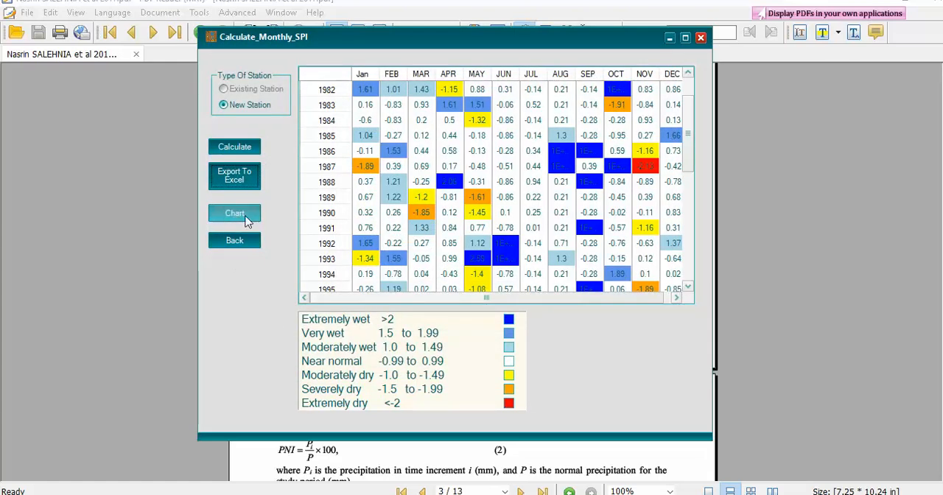
# Select the Jan column of the SPI table, chart it, and move the chart window over the table.
pyautogui.click(239, 219)
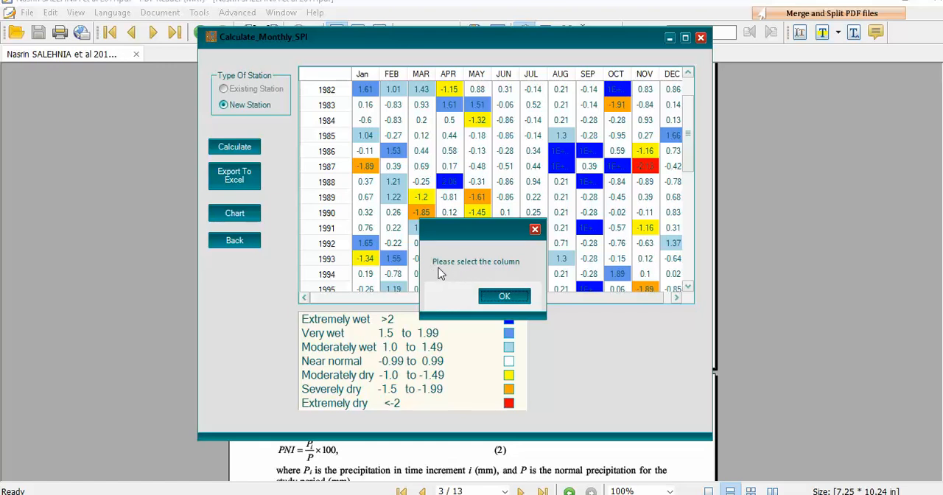
pyautogui.click(504, 296)
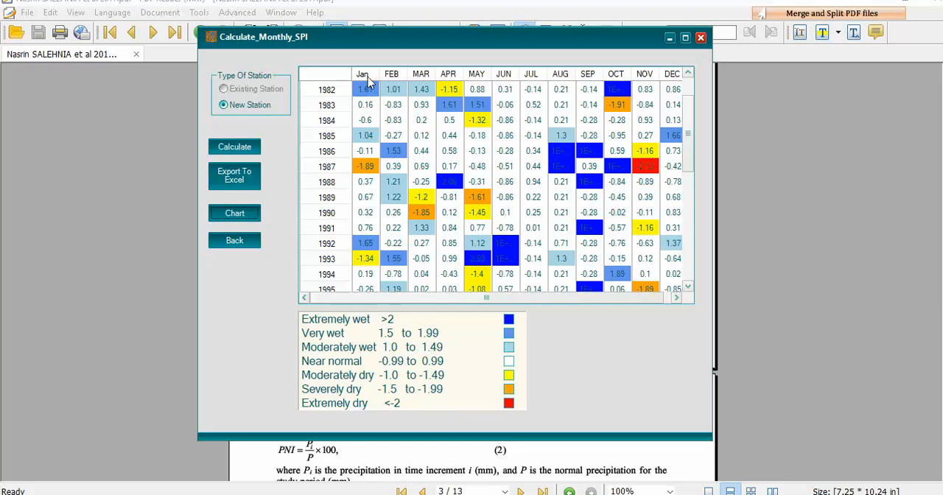
pyautogui.click(373, 81)
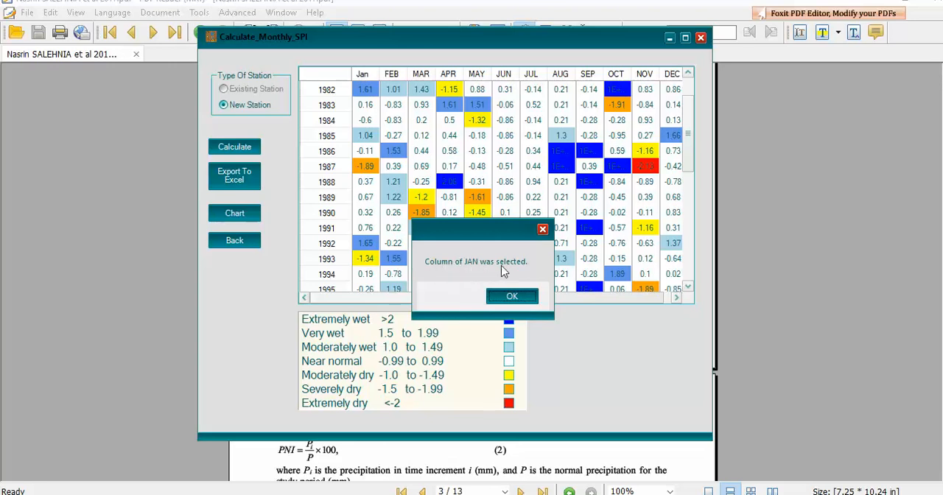
pyautogui.click(511, 297)
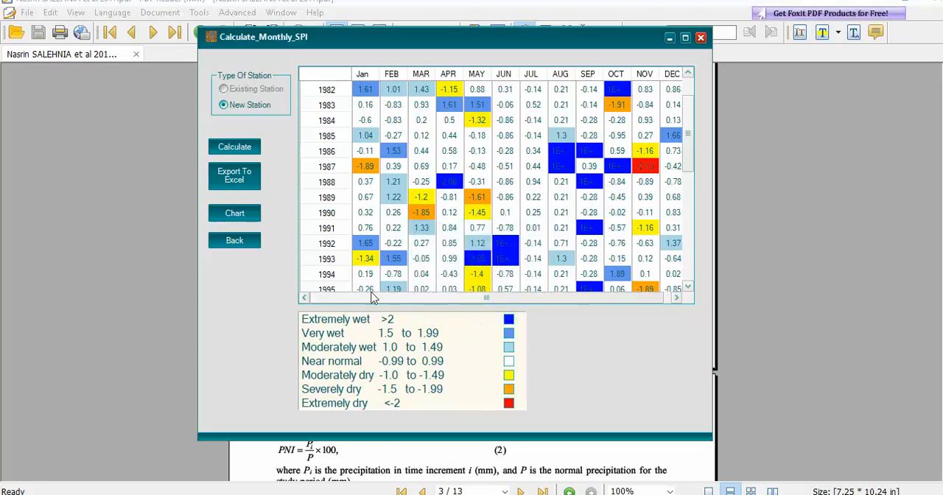
pyautogui.click(233, 221)
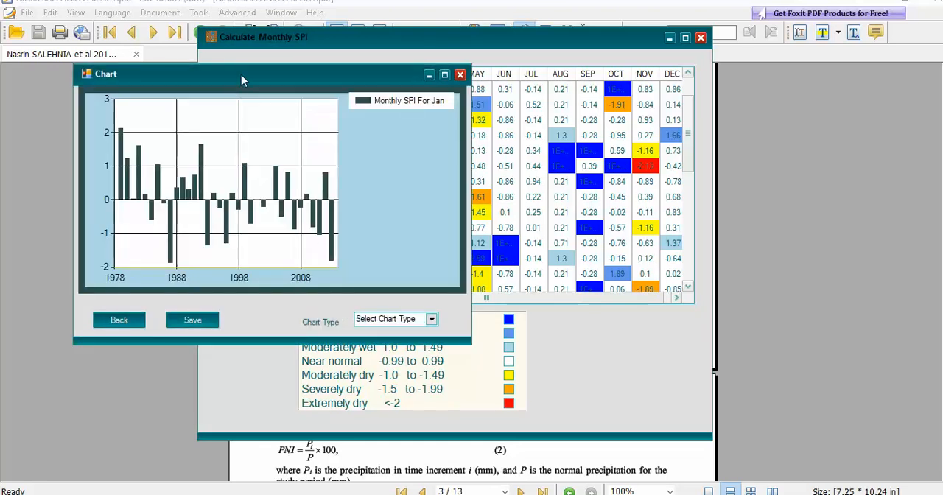
pyautogui.moveTo(242, 80); pyautogui.dragTo(319, 93)
pyautogui.moveTo(379, 104); pyautogui.dragTo(476, 78)
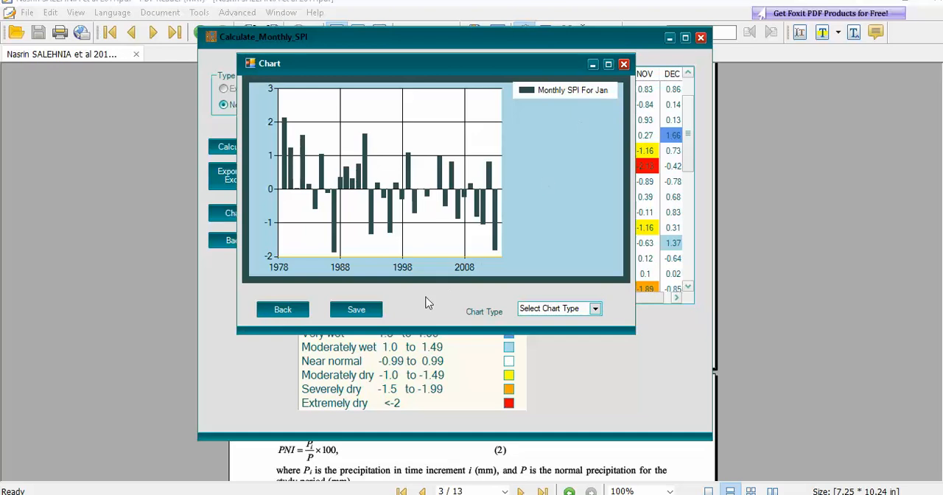
# Display the January SPI chart as Point, SplineArea, Column and finally Bar.
pyautogui.click(594, 309)
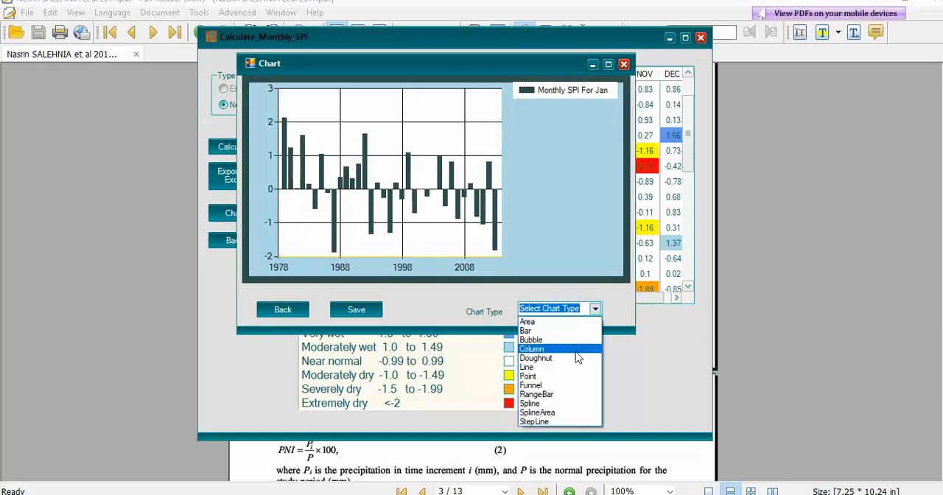
pyautogui.click(564, 377)
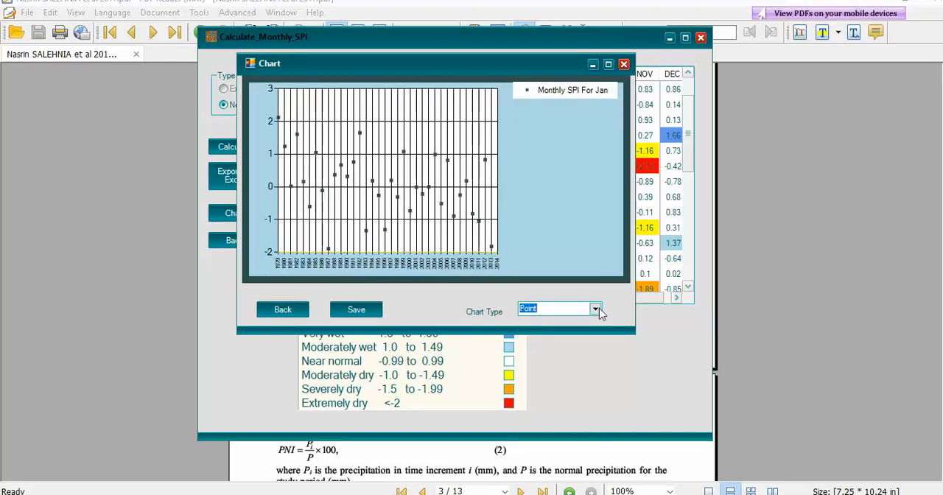
pyautogui.click(595, 309)
pyautogui.click(554, 415)
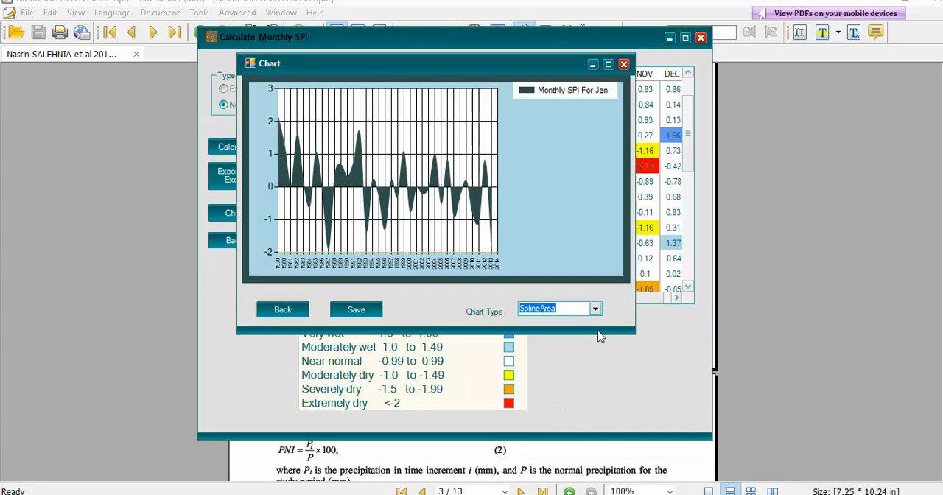
pyautogui.click(595, 310)
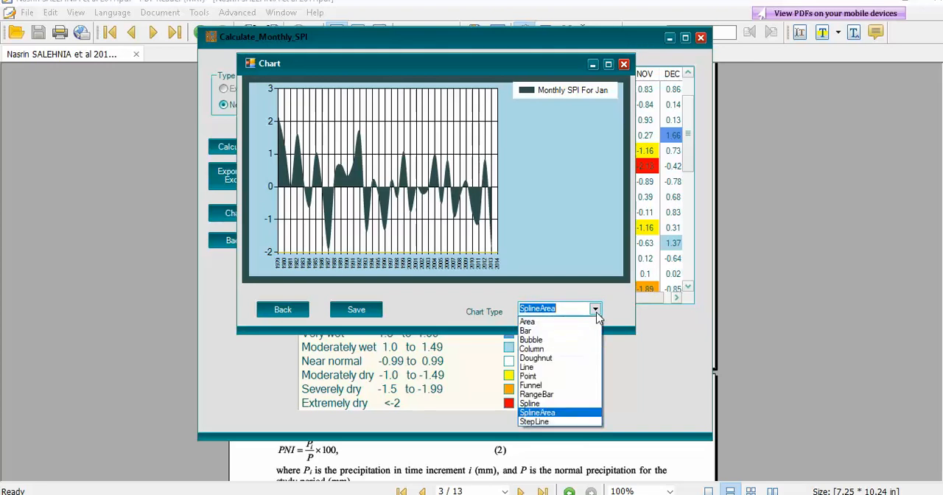
pyautogui.click(542, 349)
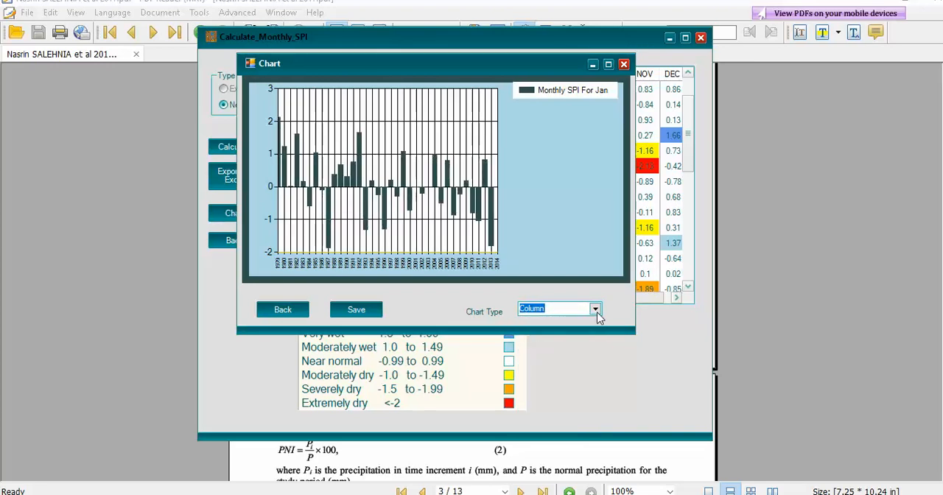
pyautogui.click(595, 310)
pyautogui.click(558, 334)
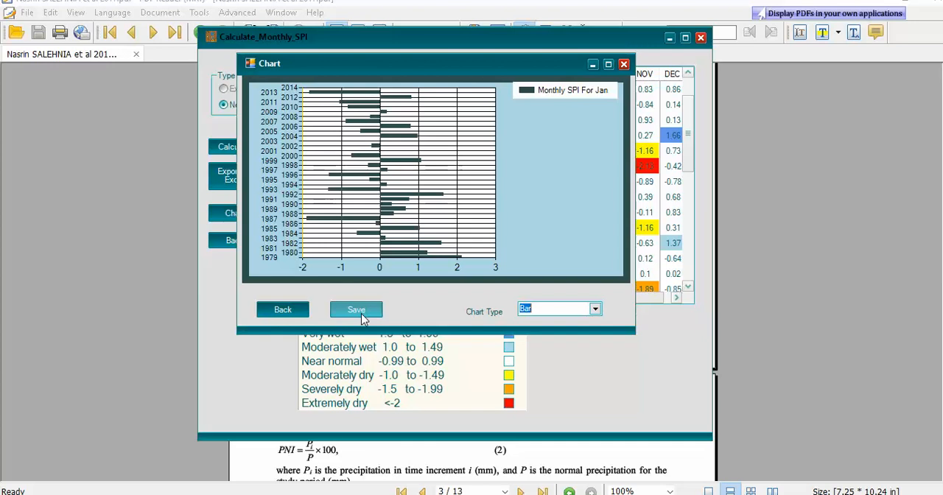
# Leave the chart and the monthly SPI window, and reposition the MDM main window.
pyautogui.click(281, 313)
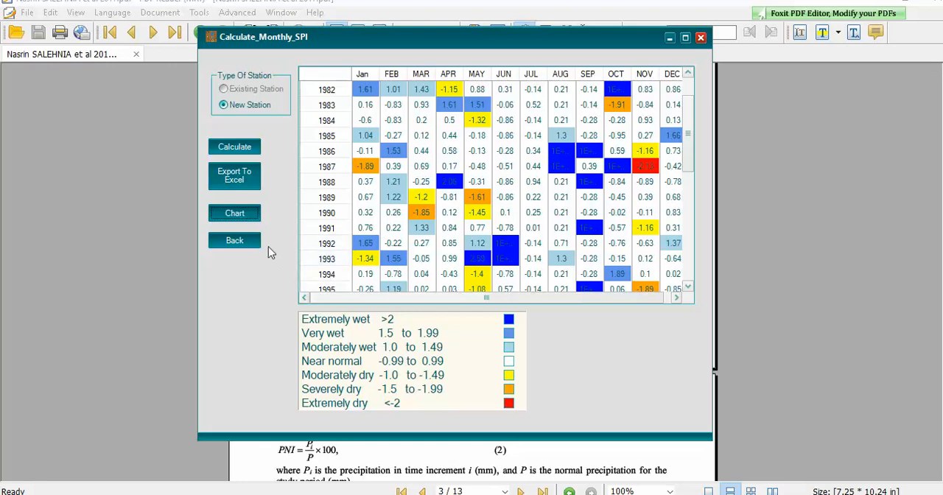
pyautogui.click(249, 246)
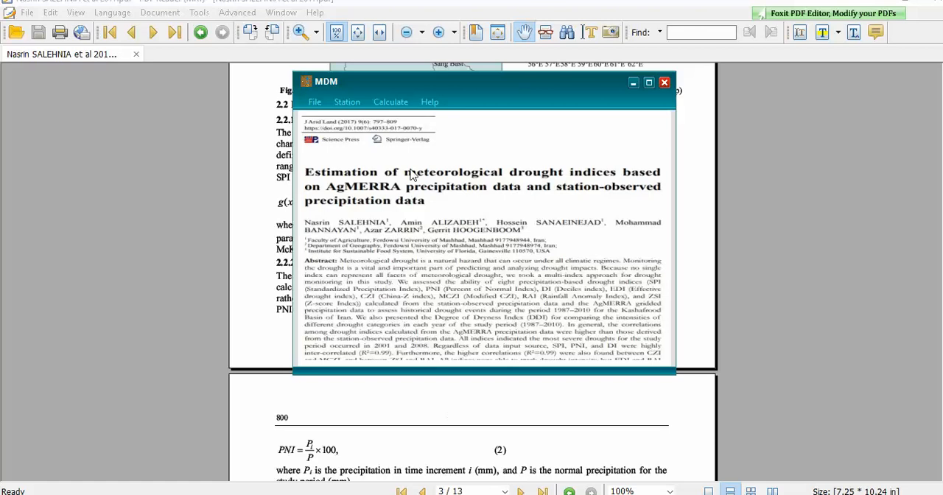
pyautogui.moveTo(394, 82); pyautogui.dragTo(370, 62)
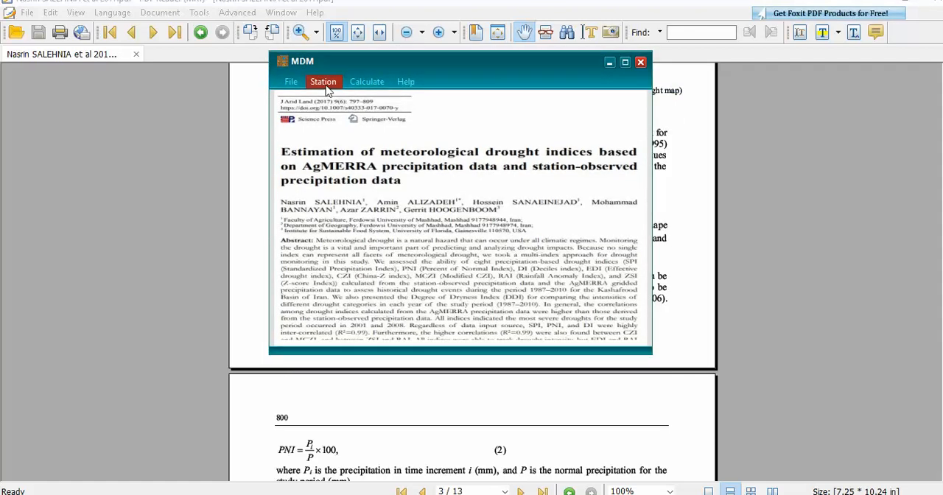
# Look back through the PDF paper from the study-area map to its first page, then minimize the reader.
pyautogui.click(326, 86)
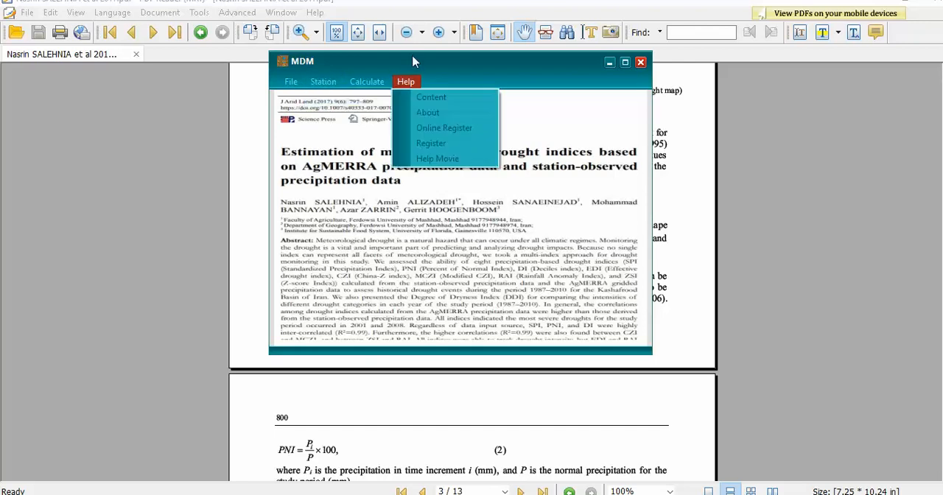
pyautogui.click(721, 177)
pyautogui.scroll(7, 420, 246)
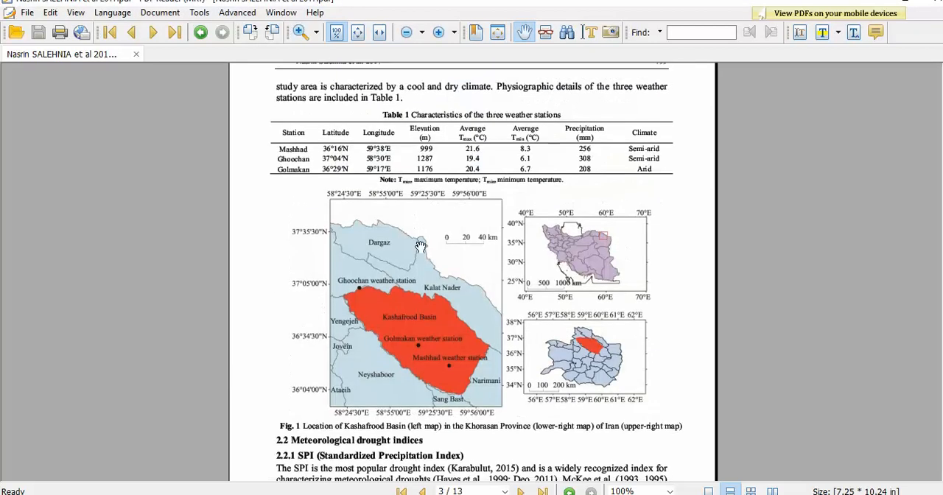
pyautogui.scroll(15, 527, 240)
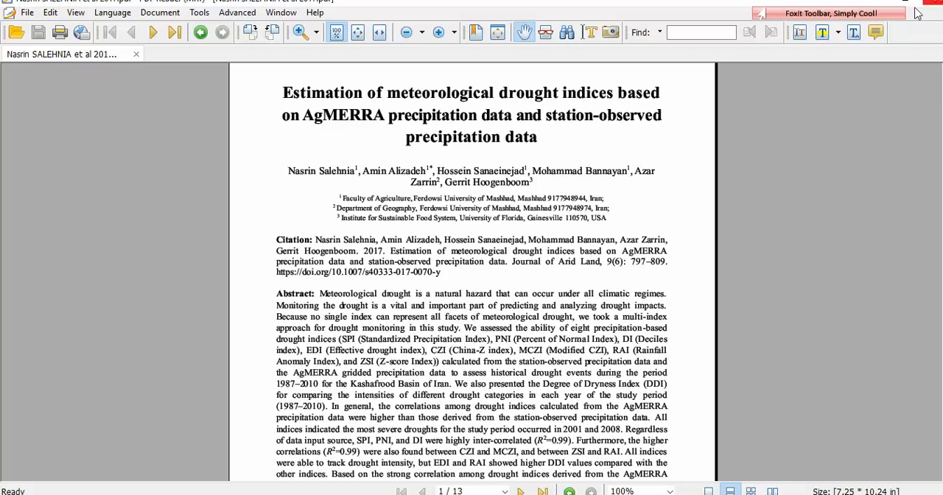
pyautogui.click(871, 2)
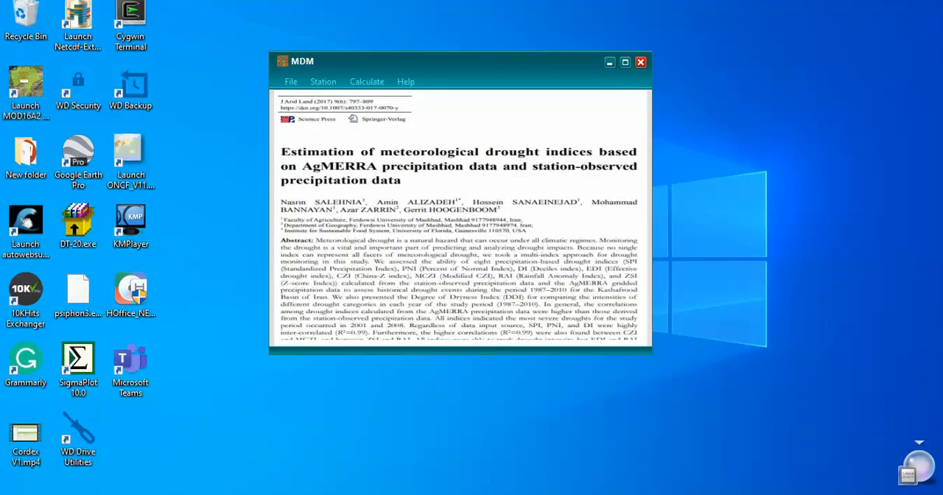
# Start selecting an existing station and enter latitude 33.6 and longitude 54.9 as its coordinates.
pyautogui.click(322, 83)
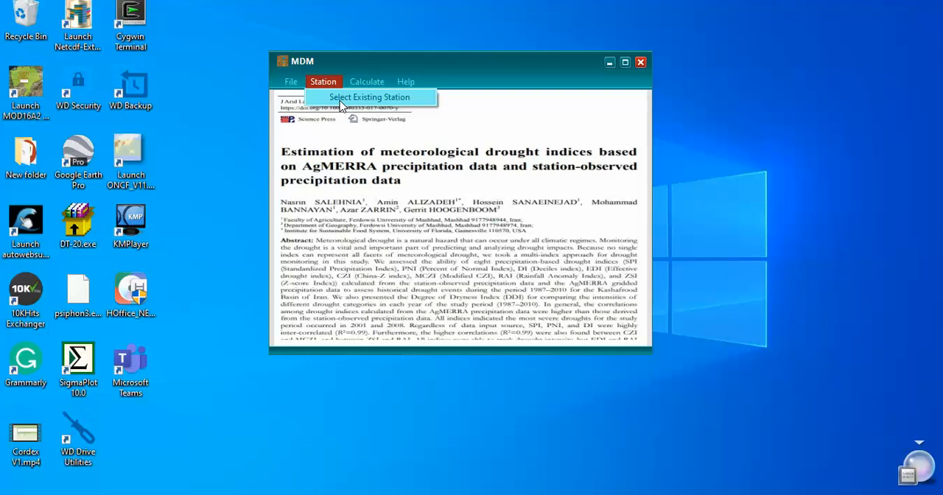
pyautogui.click(323, 82)
pyautogui.click(351, 101)
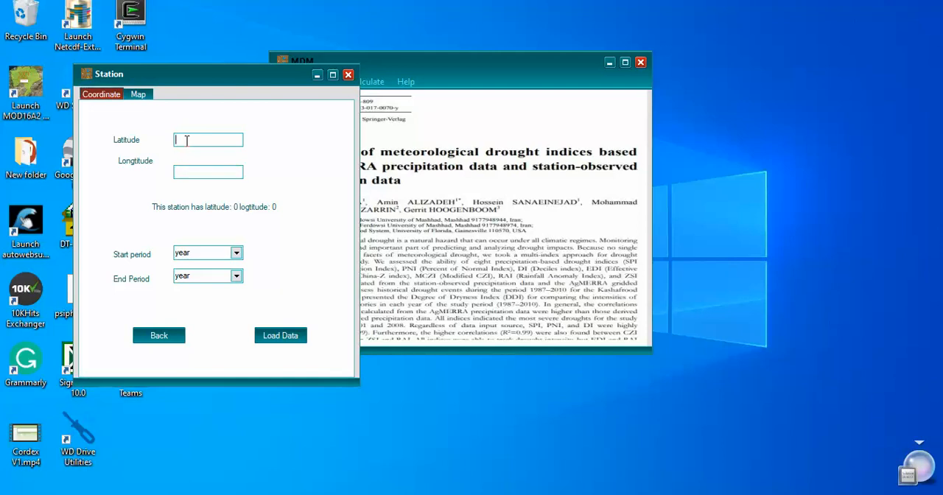
pyautogui.write('33.6')
pyautogui.click(194, 173)
pyautogui.write('54.9')
pyautogui.click(236, 253)
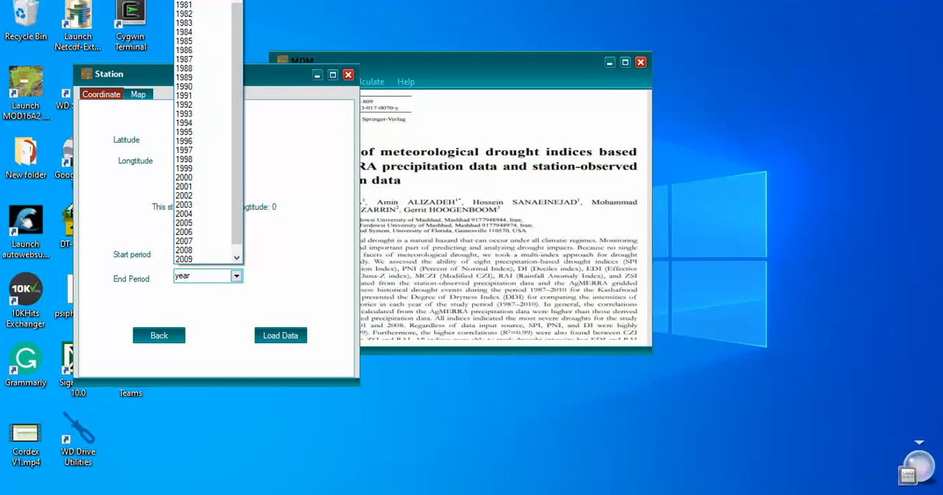
pyautogui.click(237, 258)
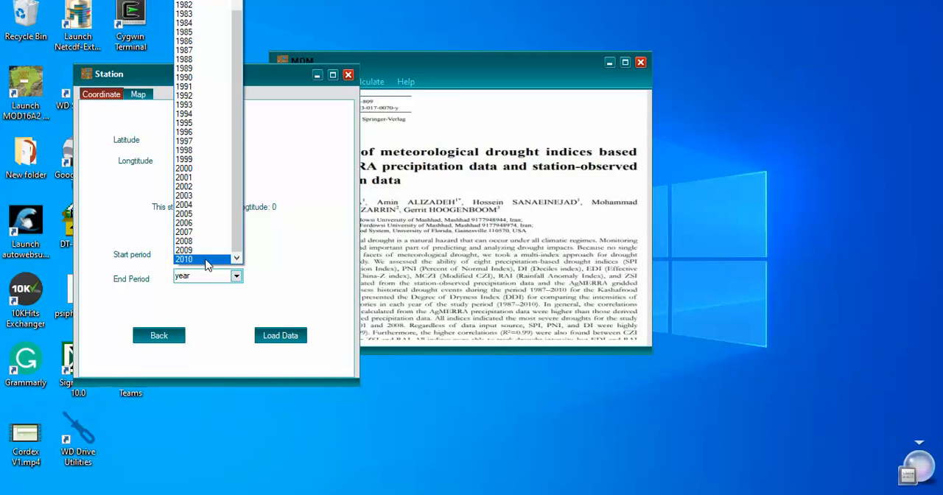
pyautogui.click(279, 270)
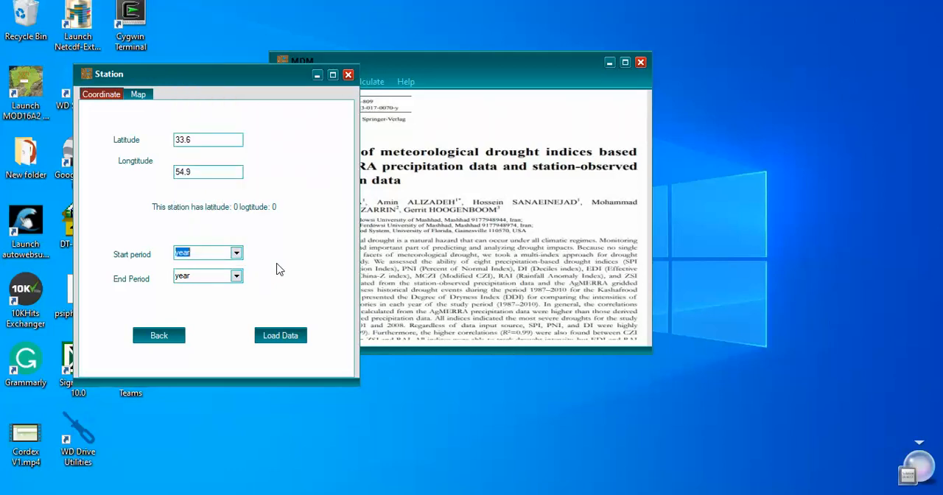
# Set the station's period from 1993 to 2010, load its data and accept the selected point.
pyautogui.click(235, 255)
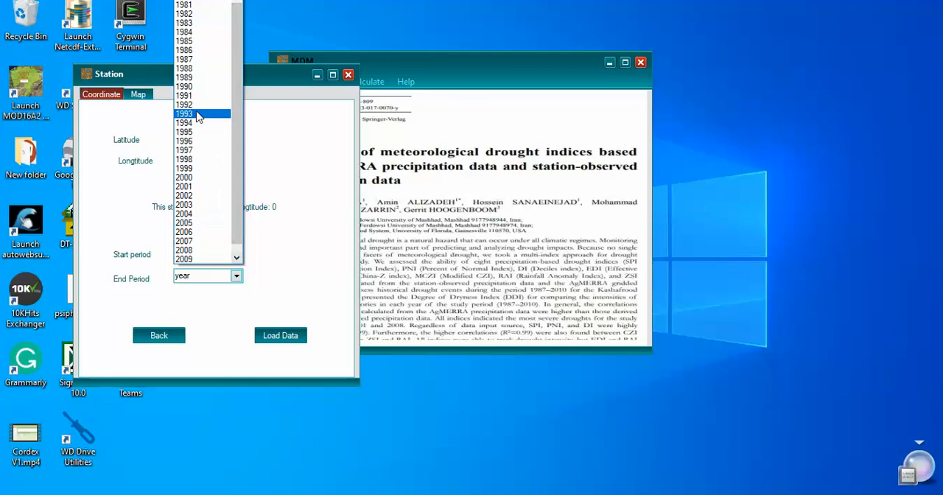
pyautogui.click(197, 114)
pyautogui.click(236, 275)
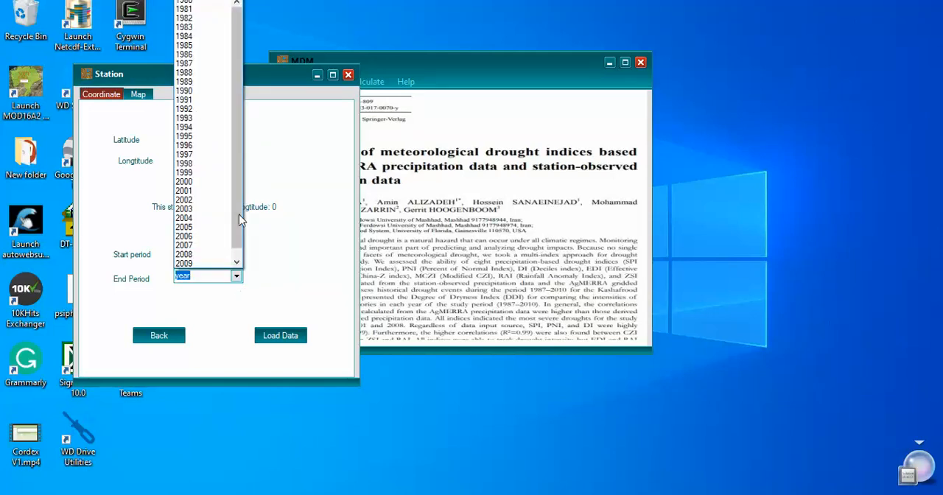
pyautogui.moveTo(238, 214); pyautogui.dragTo(246, 262)
pyautogui.click(185, 262)
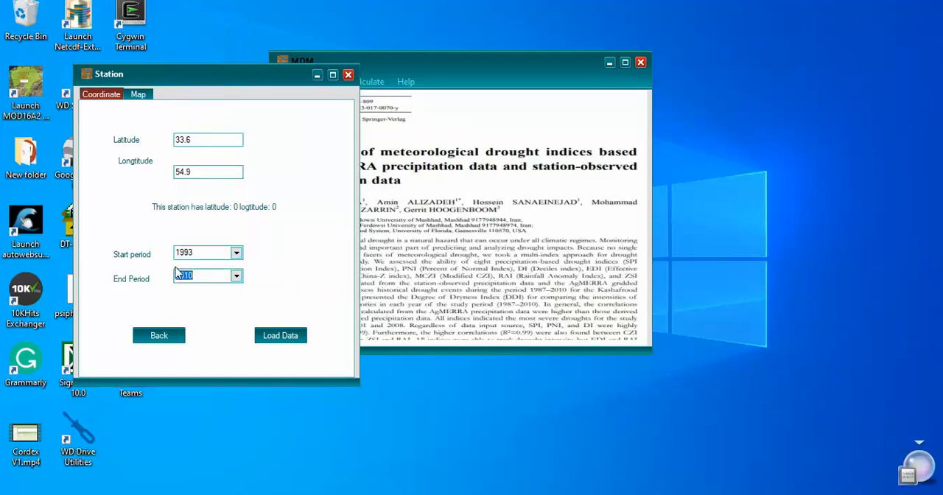
pyautogui.click(280, 339)
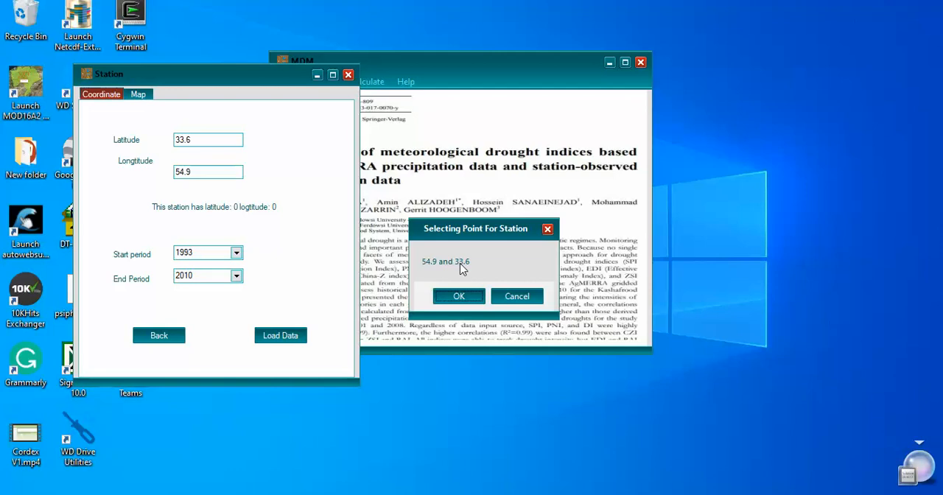
pyautogui.click(458, 297)
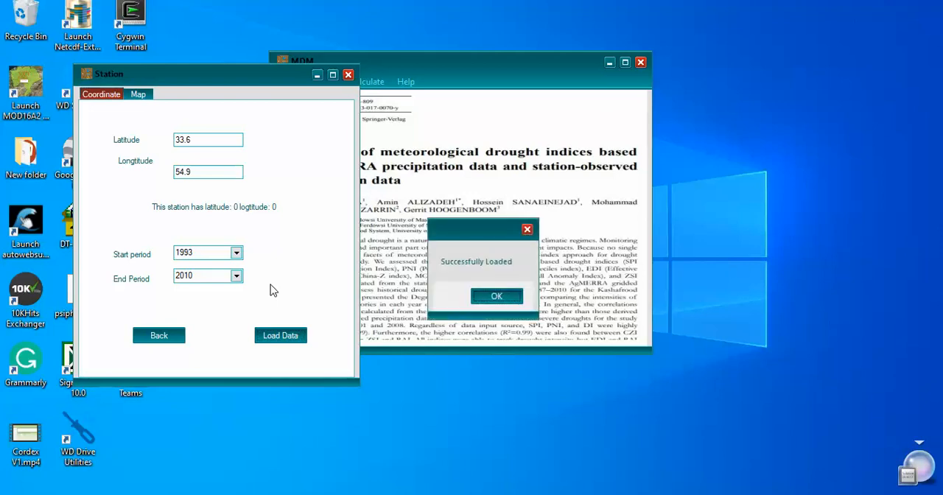
pyautogui.click(494, 297)
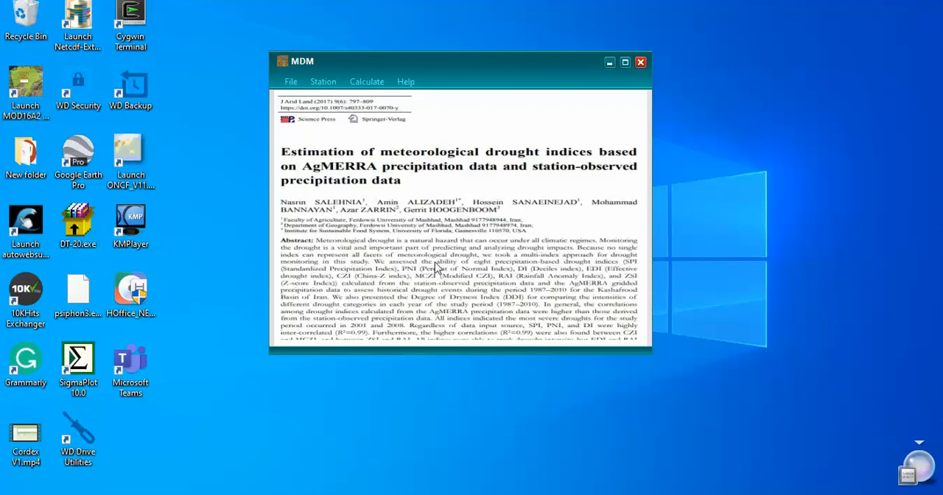
# Start selecting an existing station again and switch from entering coordinates to picking a point on the map.
pyautogui.click(371, 85)
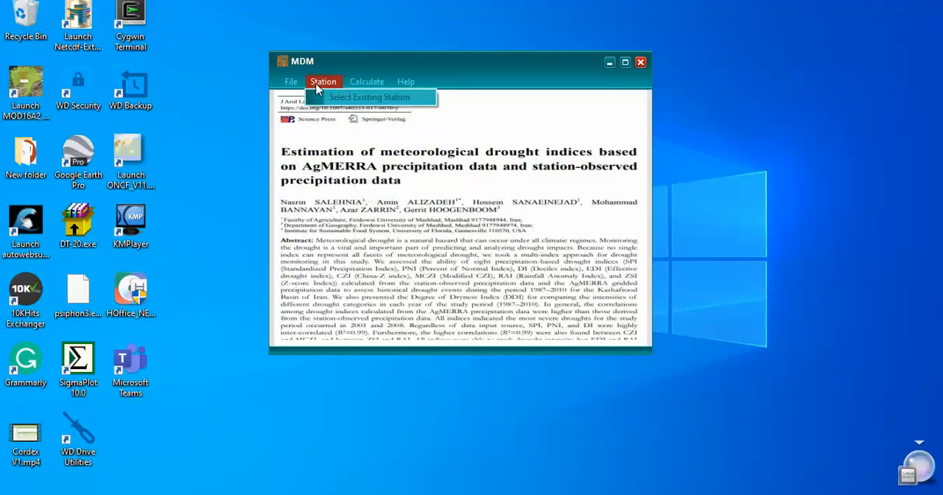
pyautogui.click(331, 97)
pyautogui.moveTo(219, 95); pyautogui.dragTo(402, 81)
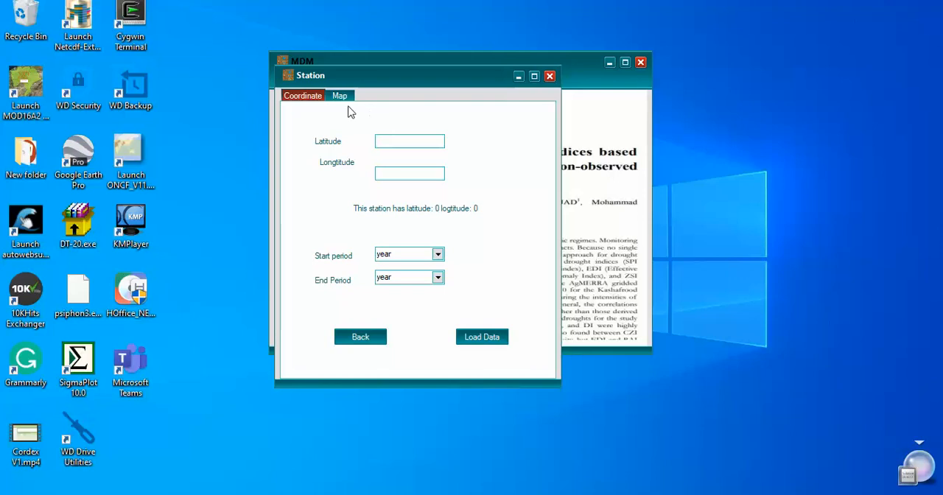
pyautogui.click(390, 140)
pyautogui.click(340, 97)
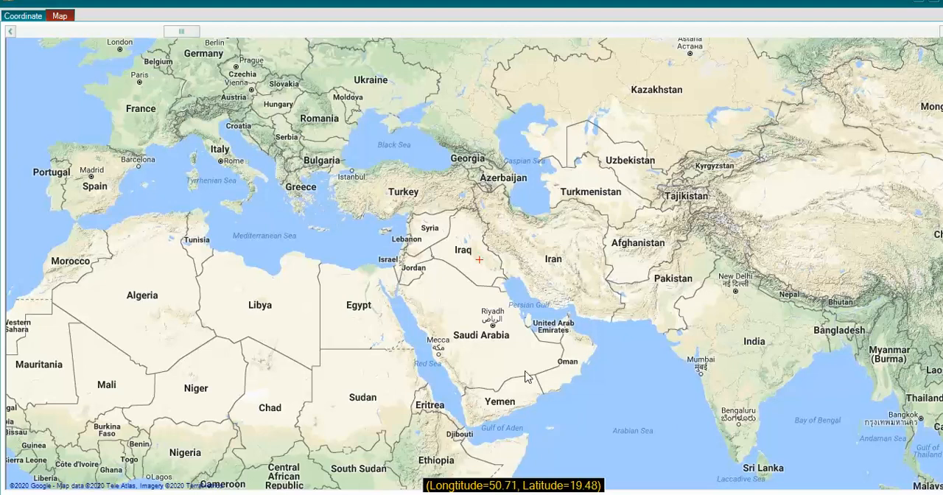
# Try station points at longitude 49.48, latitude 31.5 and at longitude 80.68, latitude 18.56, dismissing each one.
pyautogui.click(515, 265)
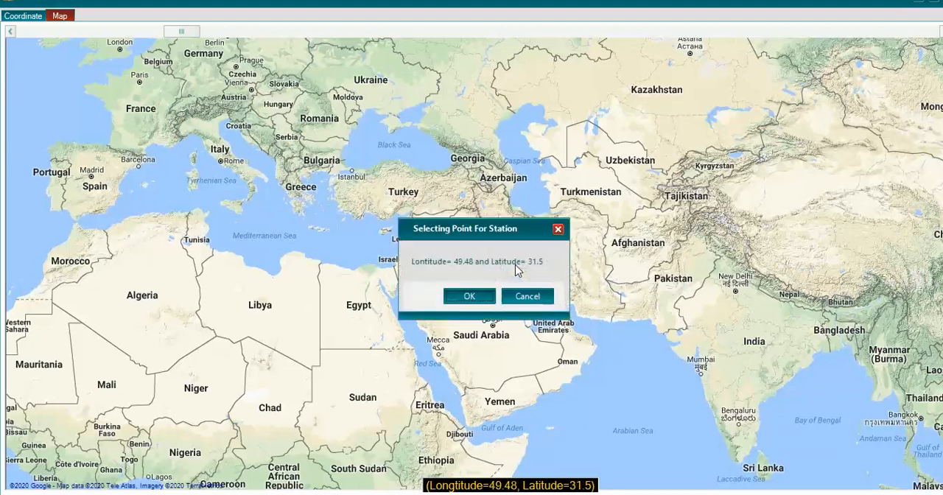
pyautogui.click(557, 229)
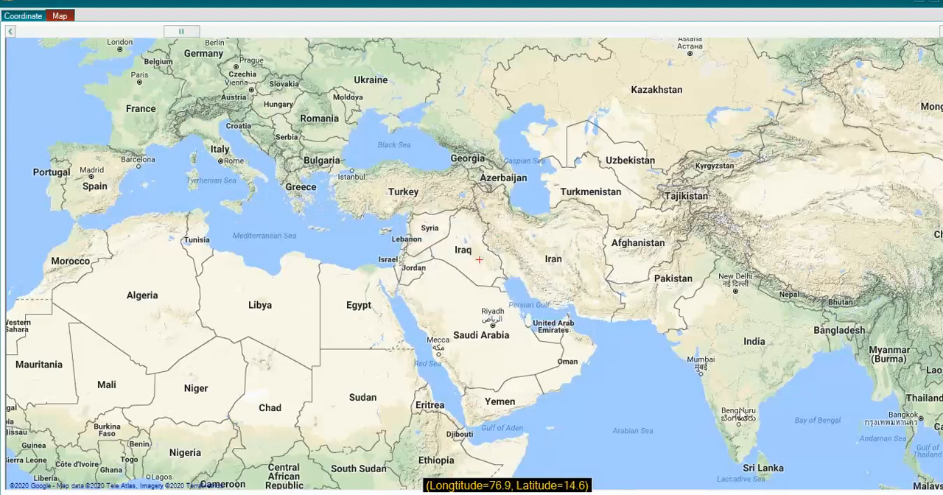
pyautogui.click(764, 383)
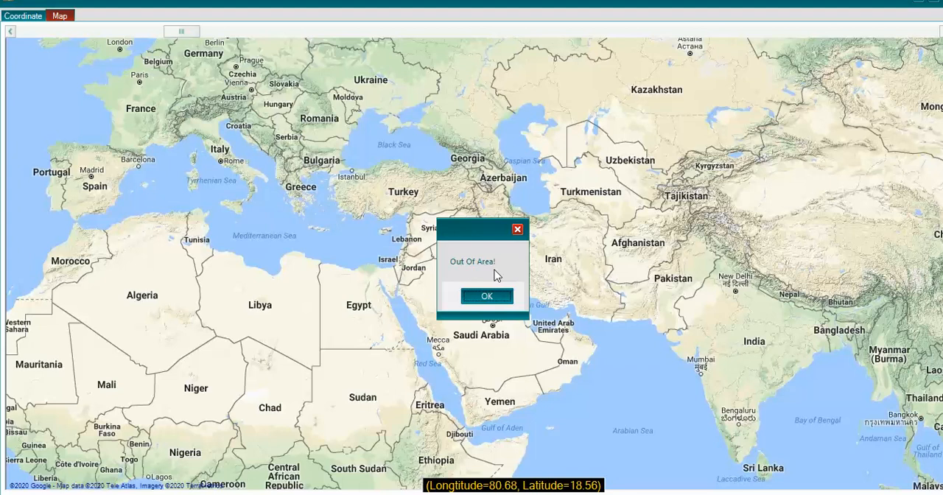
pyautogui.click(517, 229)
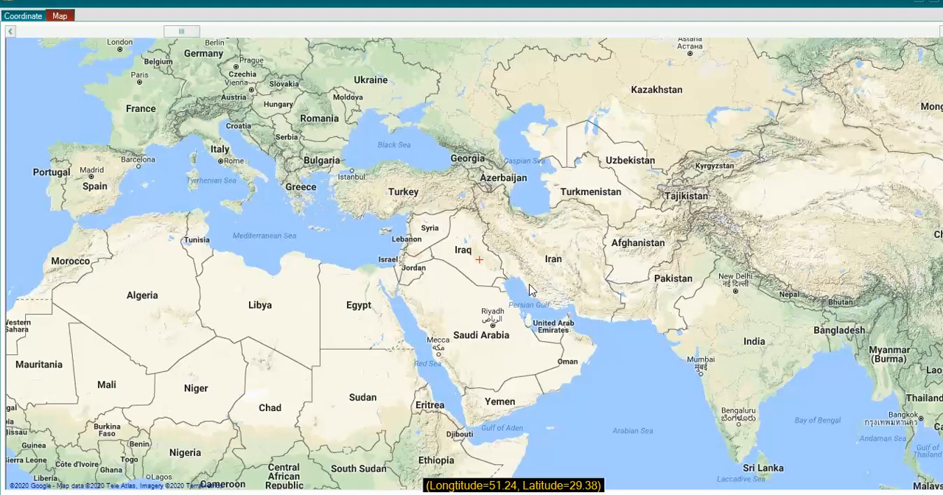
# Pick the map point in Iraq at longitude 44.38, latitude 33.72 and load its AgMerra data for 1984 to 2010.
pyautogui.click(474, 244)
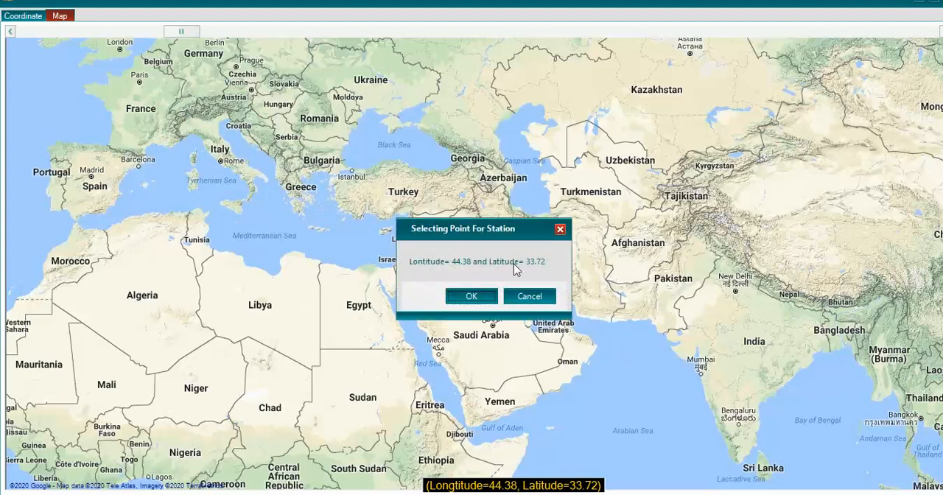
pyautogui.click(475, 294)
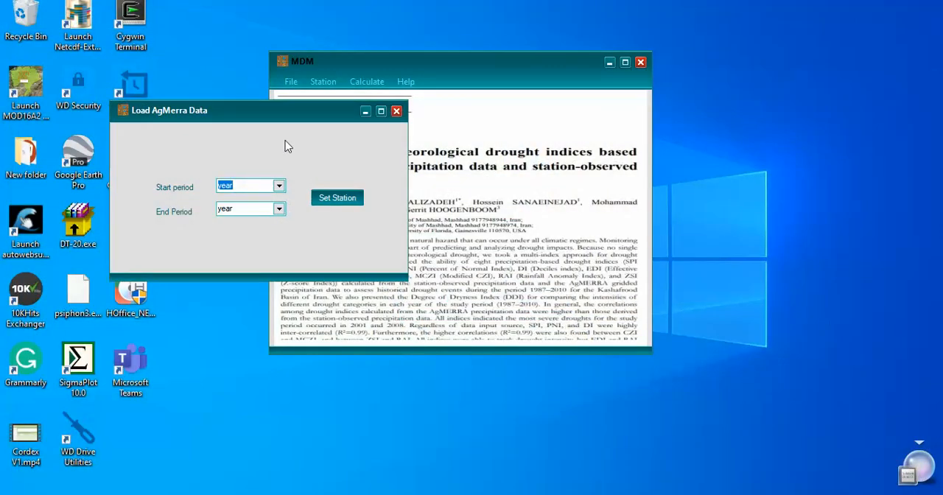
pyautogui.moveTo(268, 115); pyautogui.dragTo(368, 105)
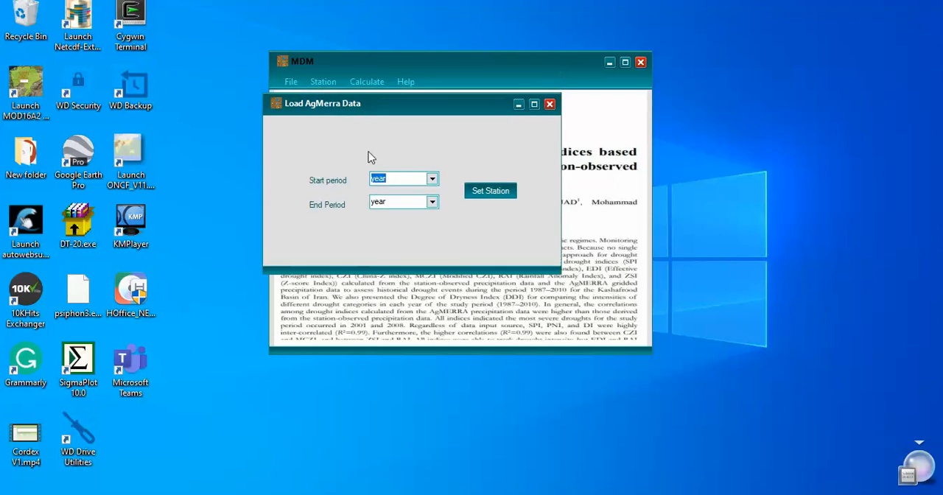
pyautogui.click(432, 181)
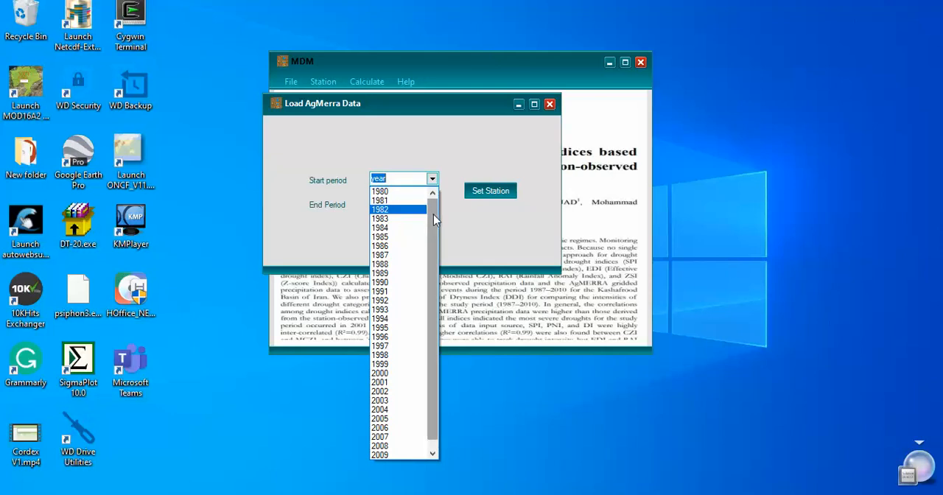
pyautogui.moveTo(433, 214); pyautogui.dragTo(441, 277)
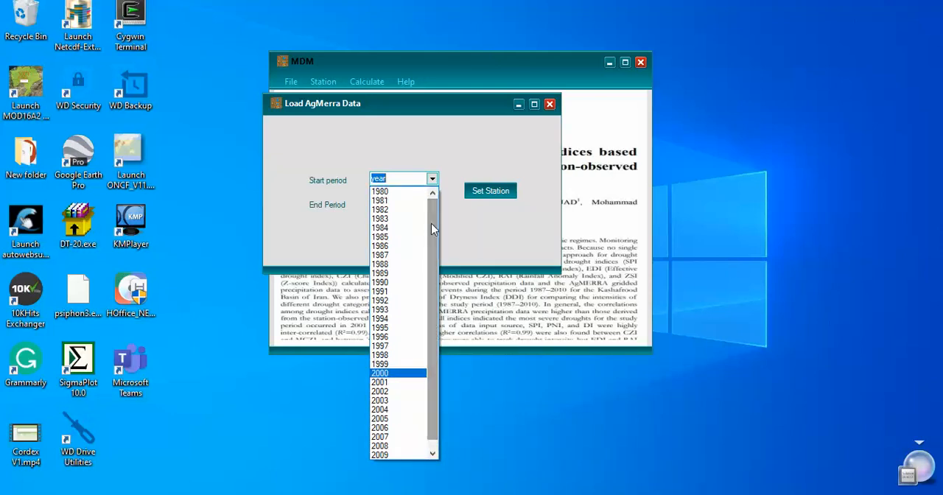
pyautogui.click(403, 227)
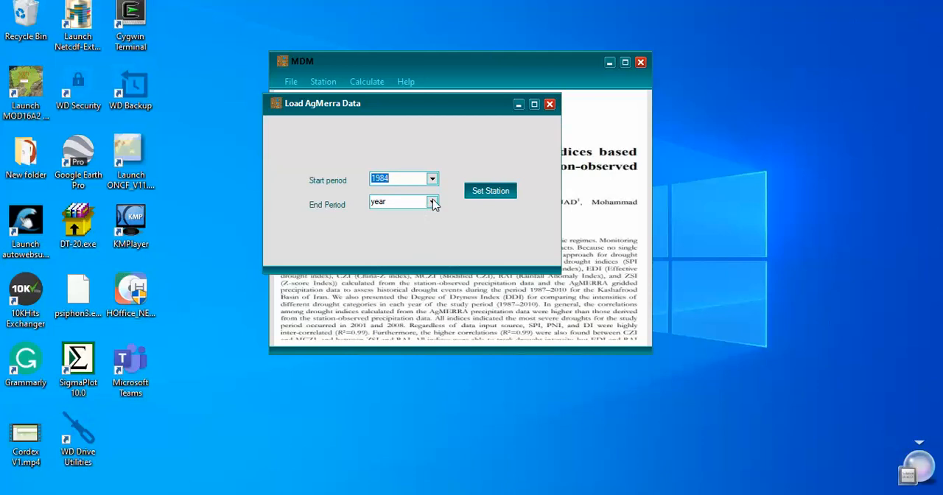
pyautogui.click(432, 202)
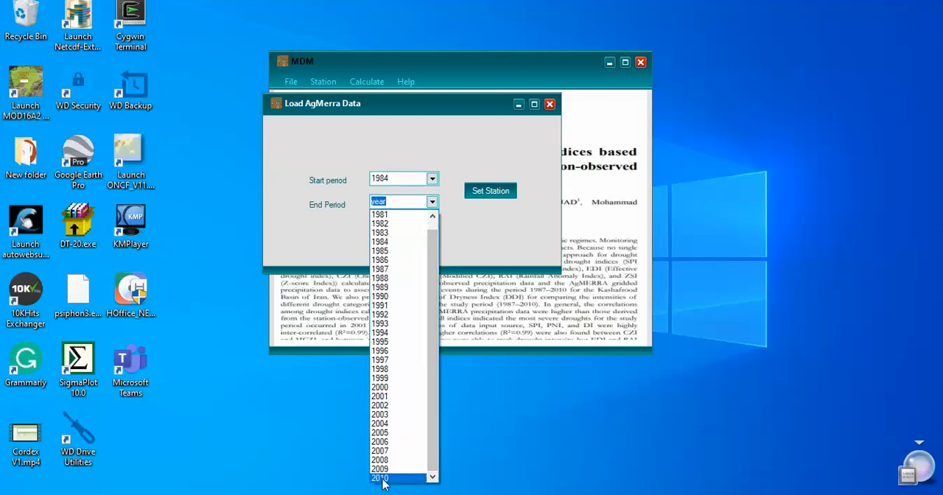
pyautogui.click(380, 479)
pyautogui.click(479, 194)
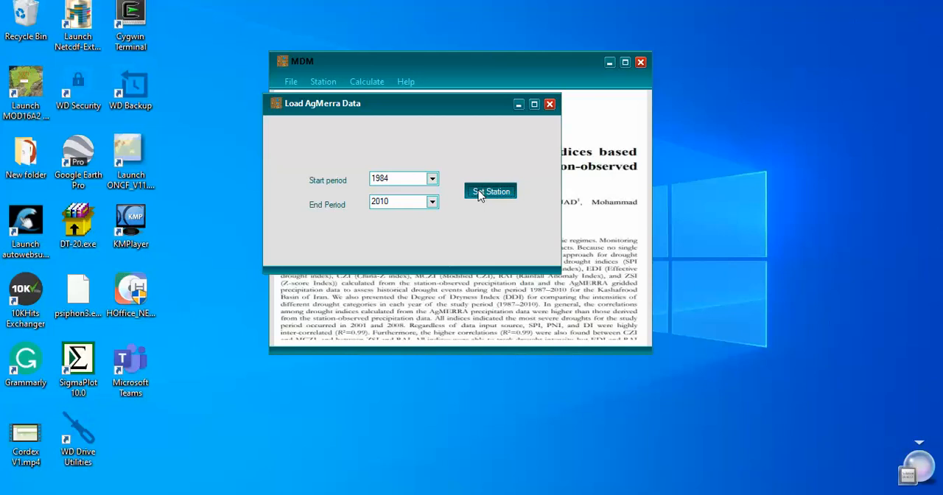
pyautogui.click(479, 194)
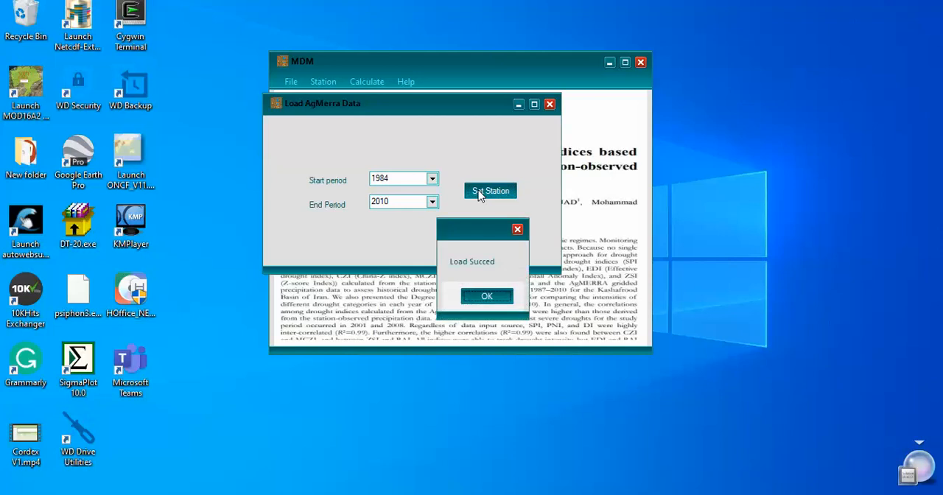
pyautogui.click(486, 296)
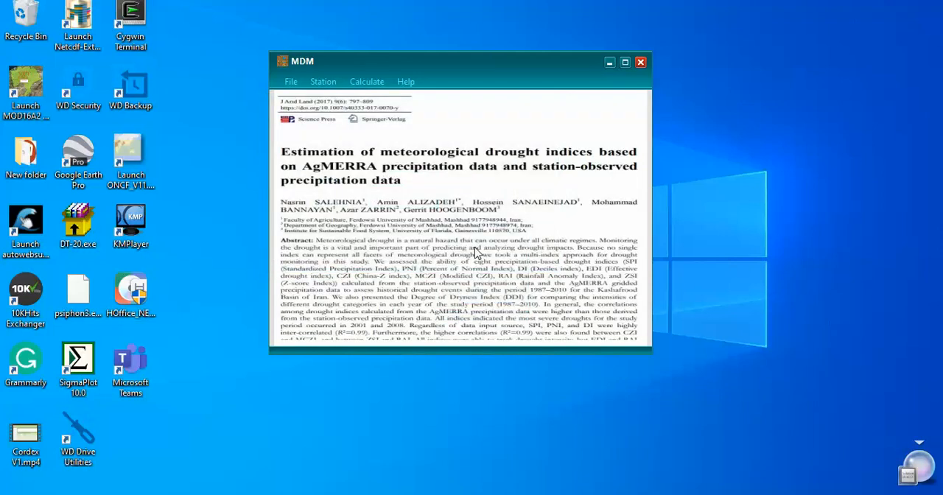
# Open the Z-Score calculation, choose the existing station type and calculate the monthly values.
pyautogui.click(372, 84)
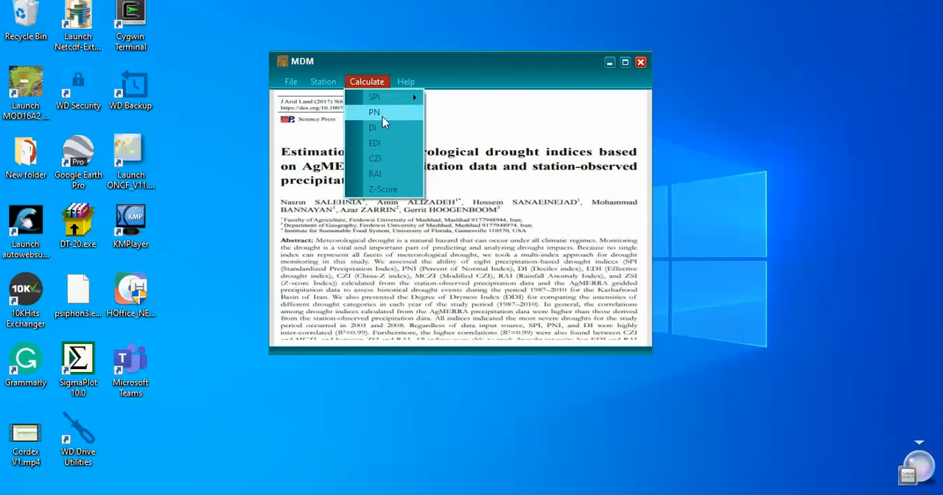
pyautogui.click(384, 190)
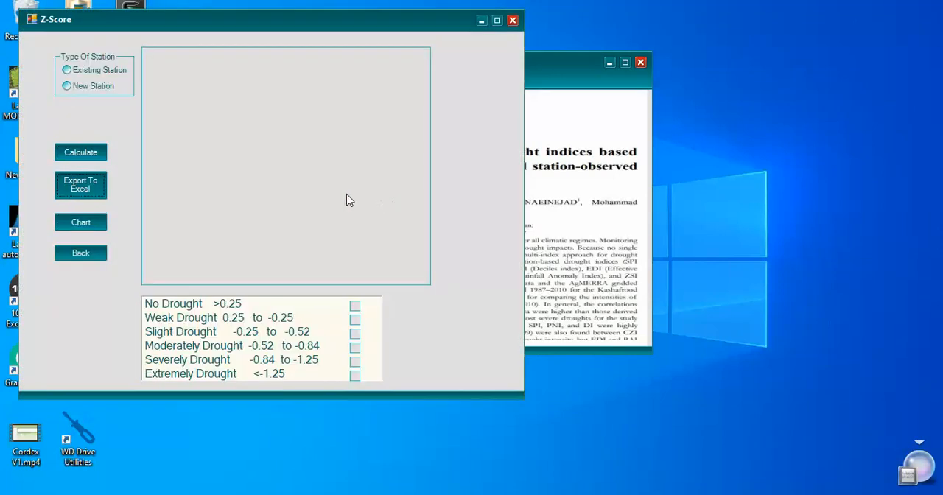
pyautogui.moveTo(206, 19); pyautogui.dragTo(363, 52)
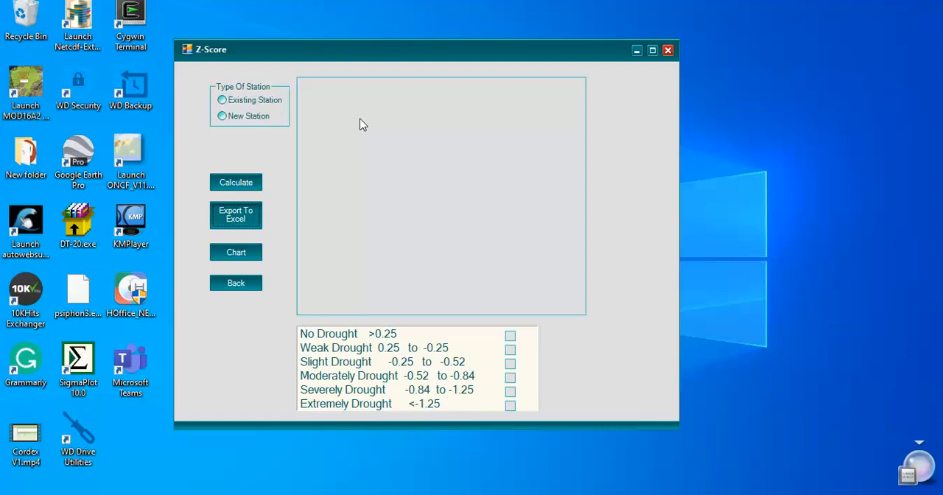
pyautogui.moveTo(349, 51); pyautogui.dragTo(349, 61)
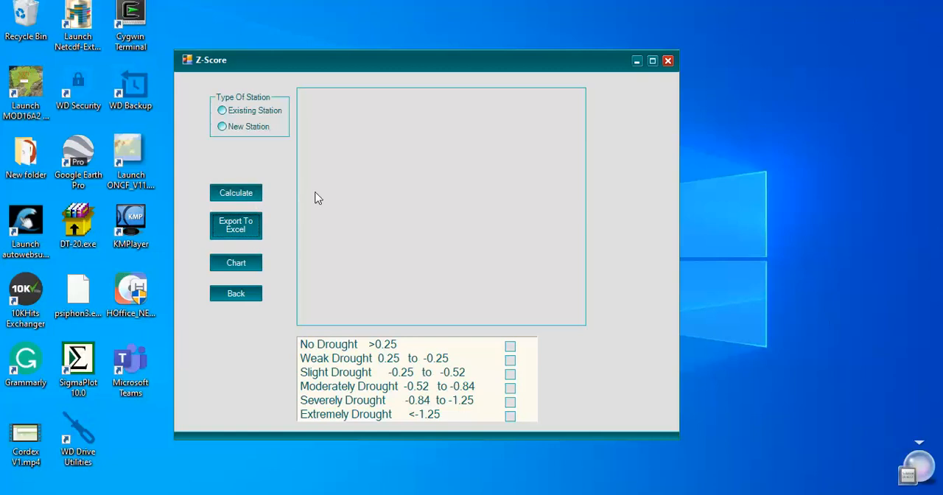
pyautogui.click(222, 112)
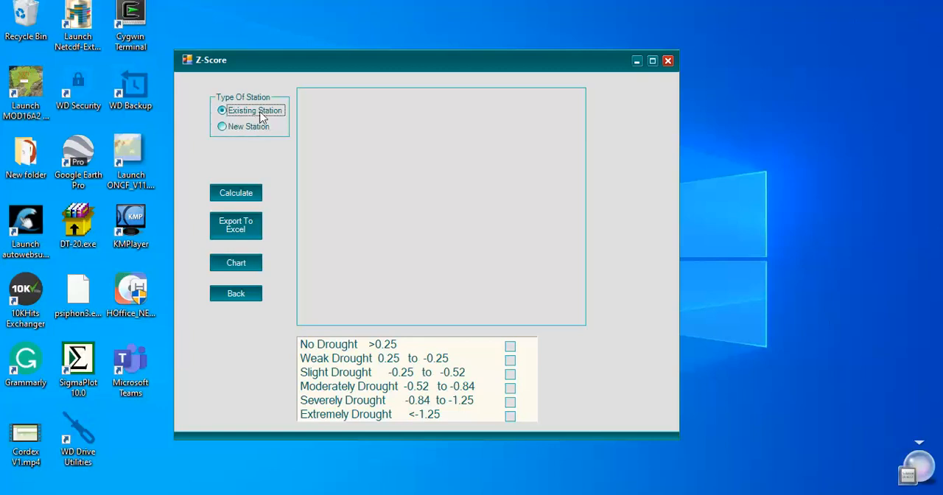
pyautogui.click(239, 194)
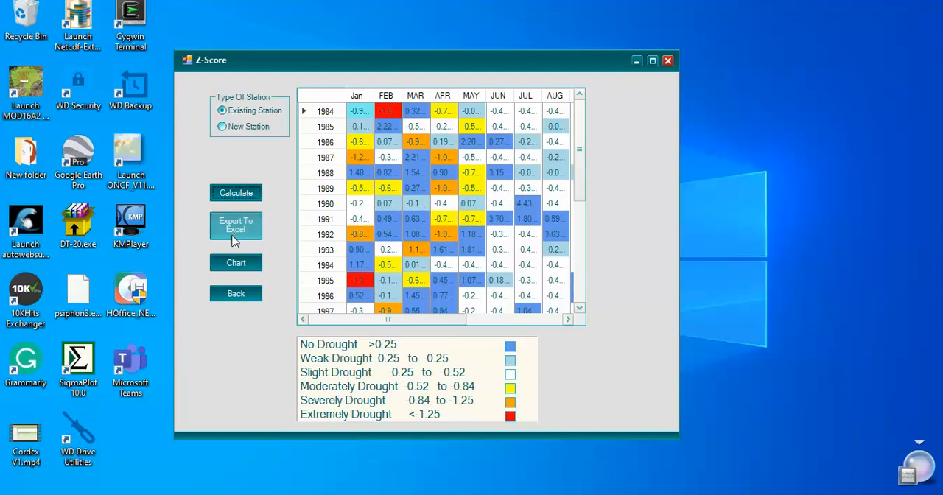
# Try to chart the MAY column of the Z-Score table and return to the main window.
pyautogui.click(236, 266)
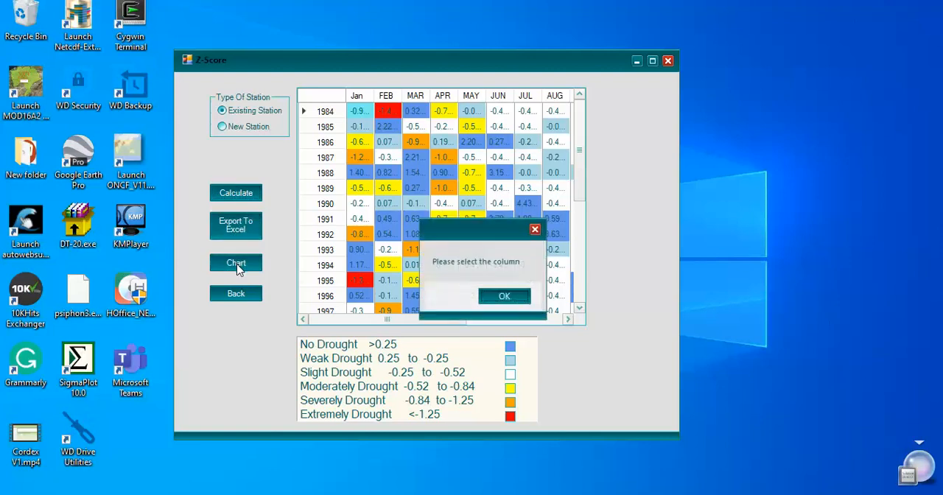
pyautogui.click(497, 298)
pyautogui.click(477, 97)
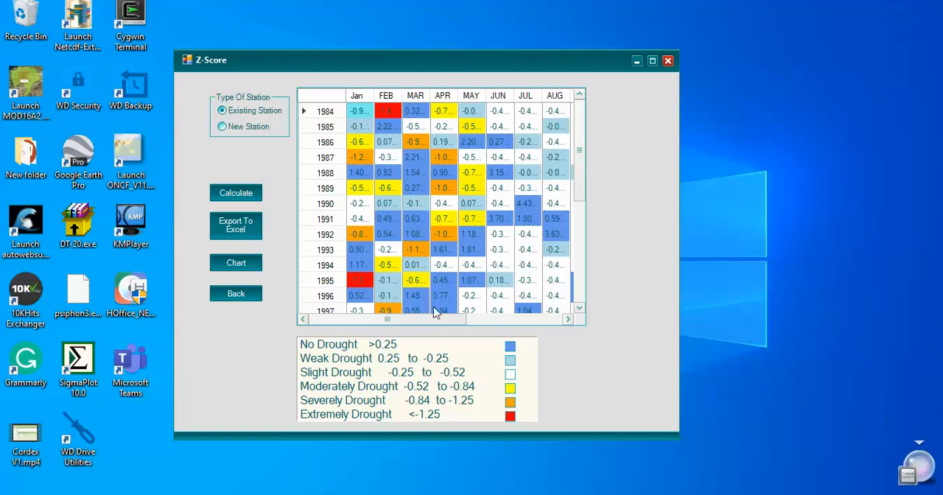
pyautogui.click(233, 295)
pyautogui.moveTo(443, 127); pyautogui.dragTo(444, 119)
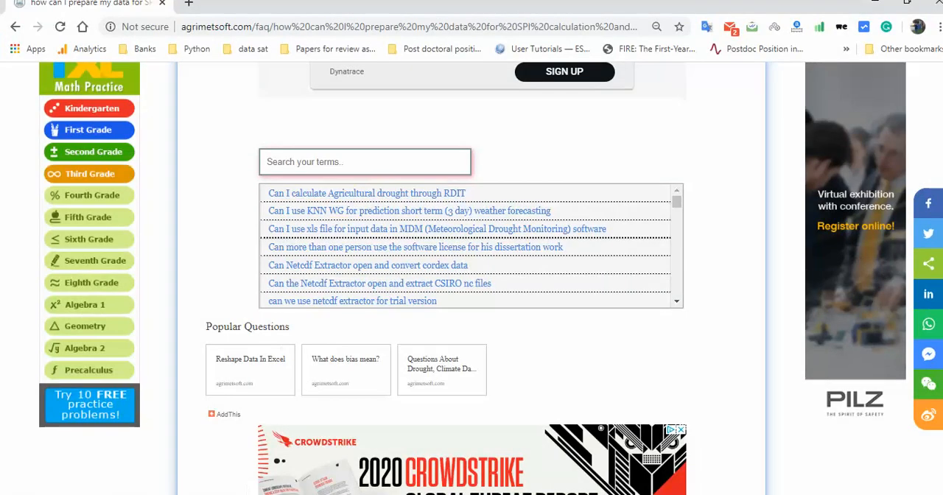
# Search the FAQ questions for mdm on the SPI data preparation page.
pyautogui.scroll(3, 471, 278)
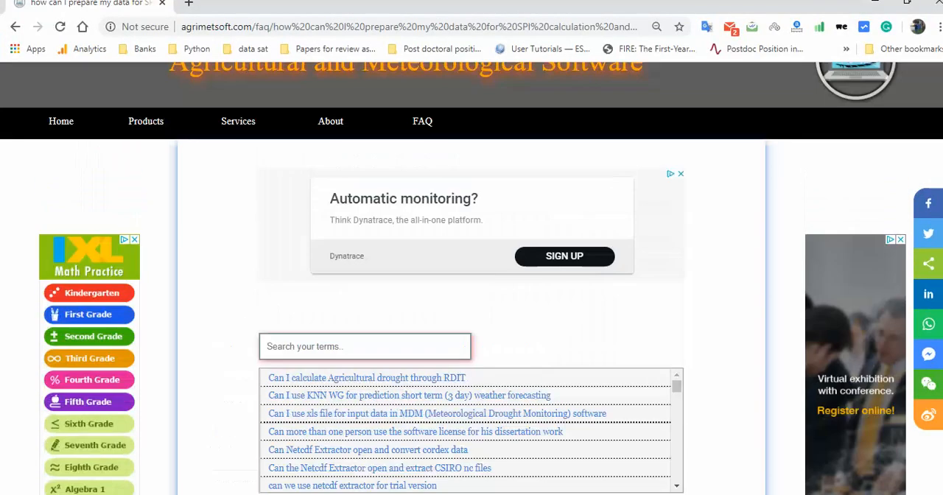
pyautogui.scroll(-2, 471, 278)
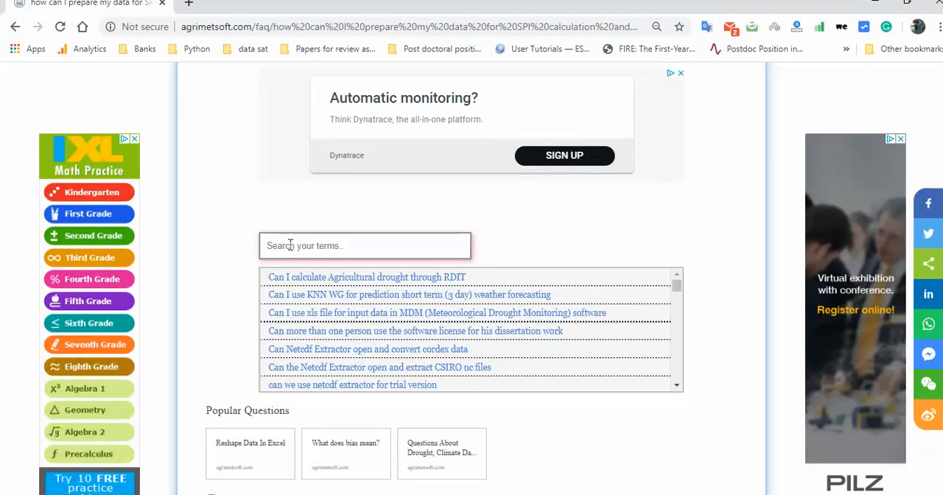
pyautogui.click(290, 245)
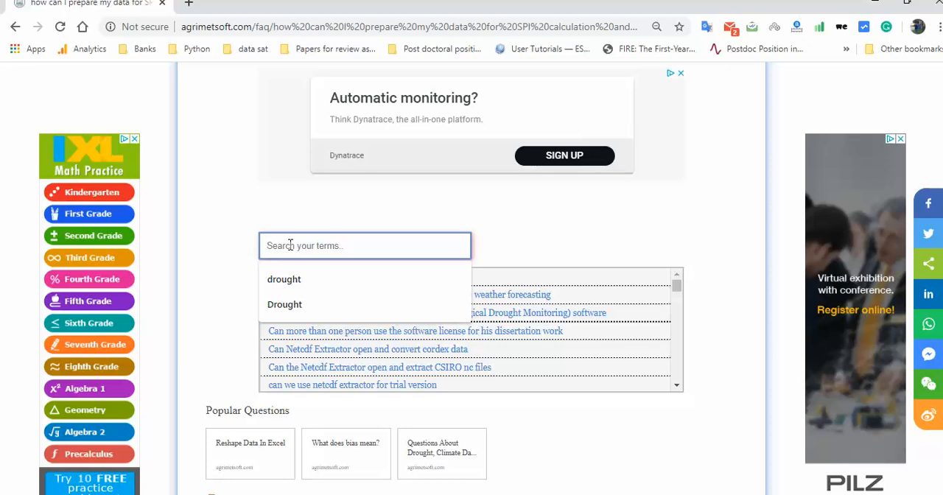
pyautogui.write('mdm')
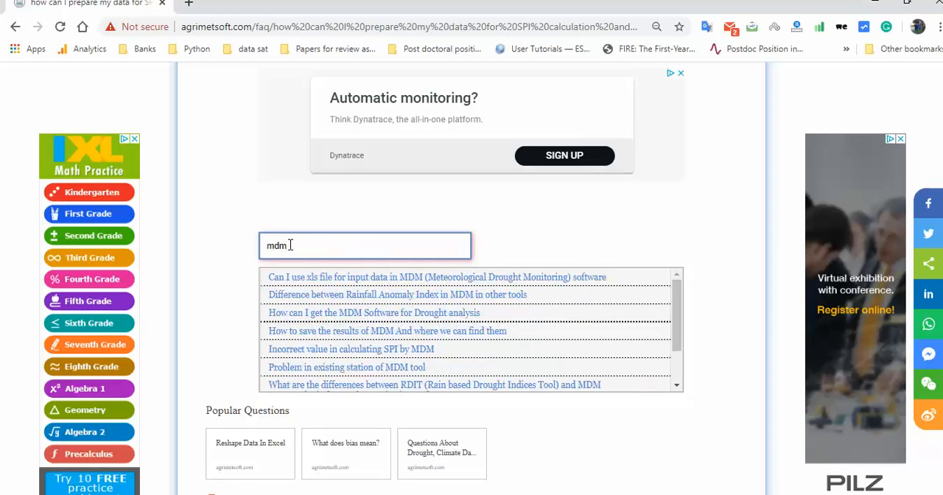
pyautogui.press('Return')
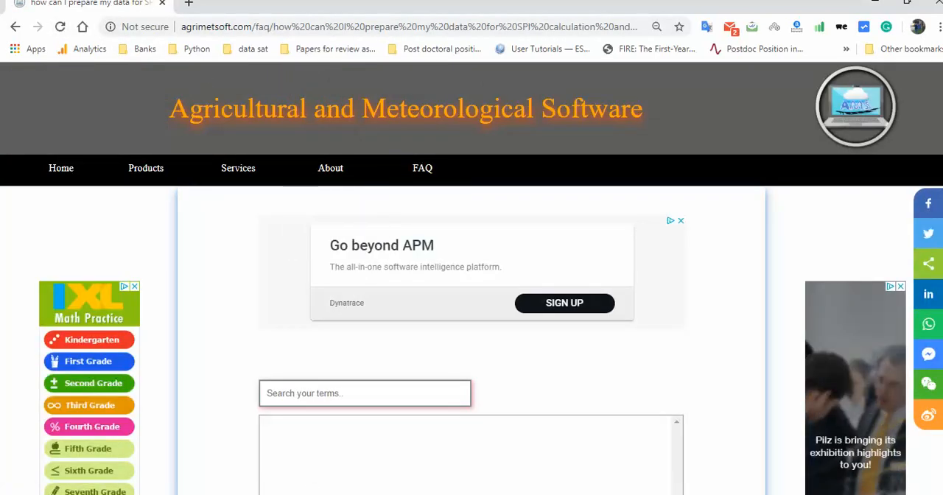
# Search the FAQ questions for rai and look over the answer on preparing data for SPI calculation.
pyautogui.scroll(-2, 448, 221)
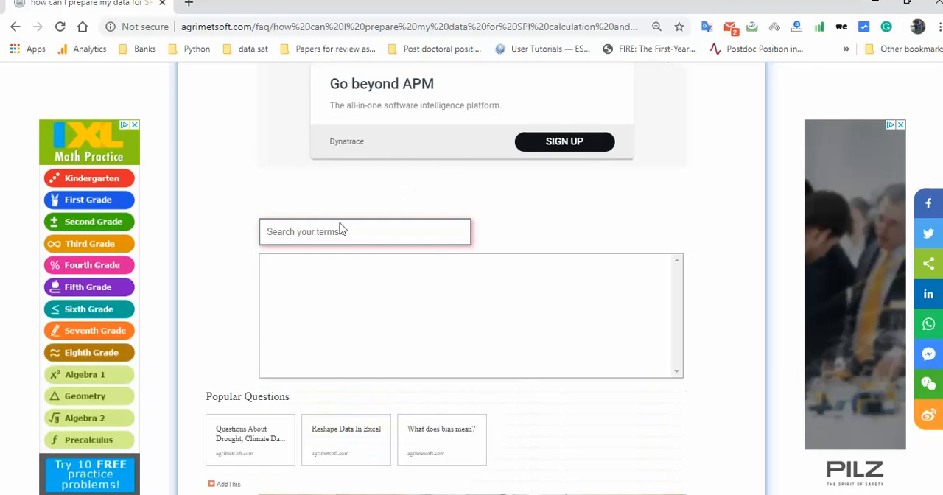
pyautogui.click(339, 229)
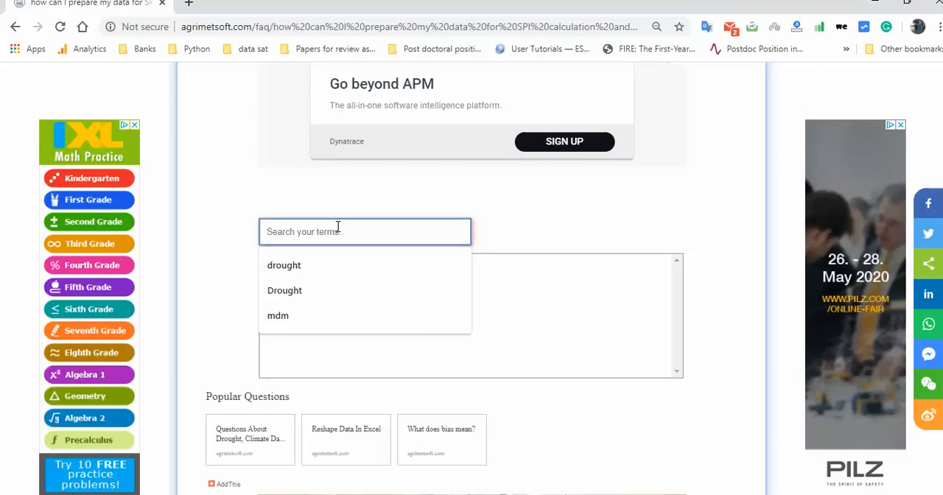
pyautogui.write('ra')
pyautogui.press('Return')
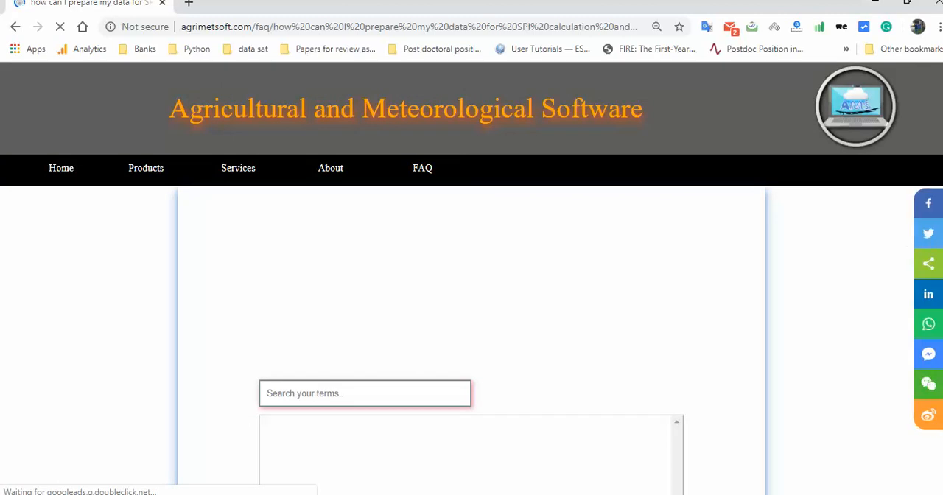
pyautogui.scroll(-3, 472, 294)
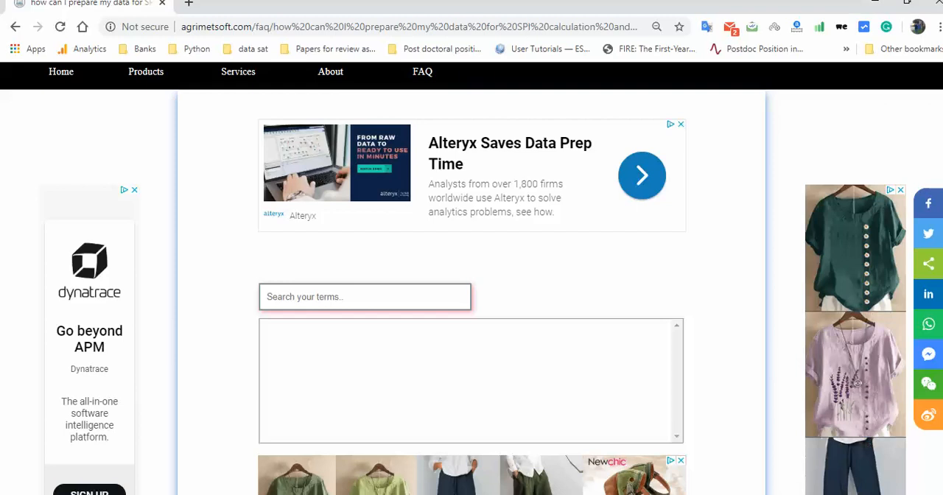
pyautogui.scroll(-7, 913, 492)
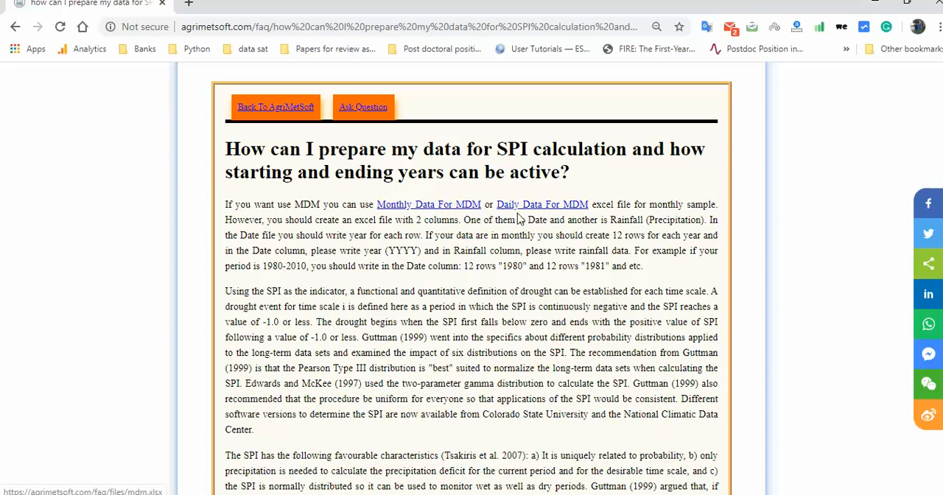
pyautogui.scroll(7, 472, 279)
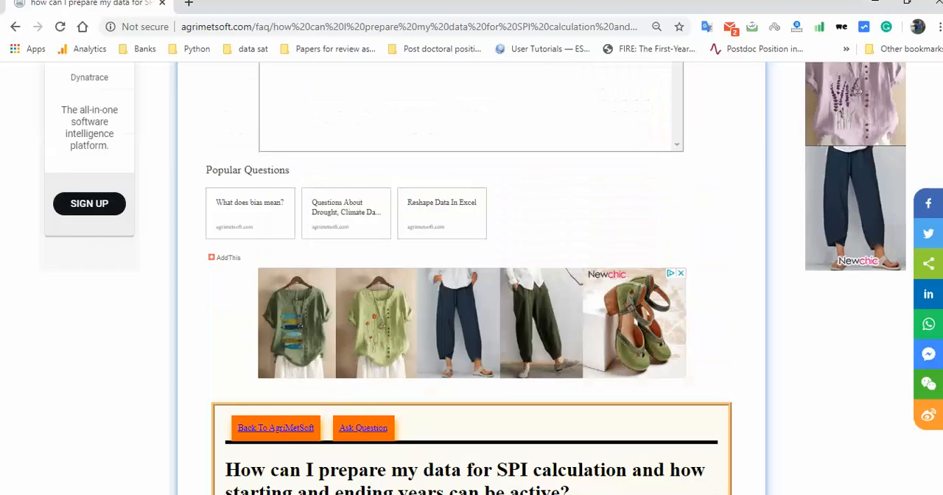
pyautogui.scroll(-2, 471, 280)
pyautogui.scroll(4, 472, 280)
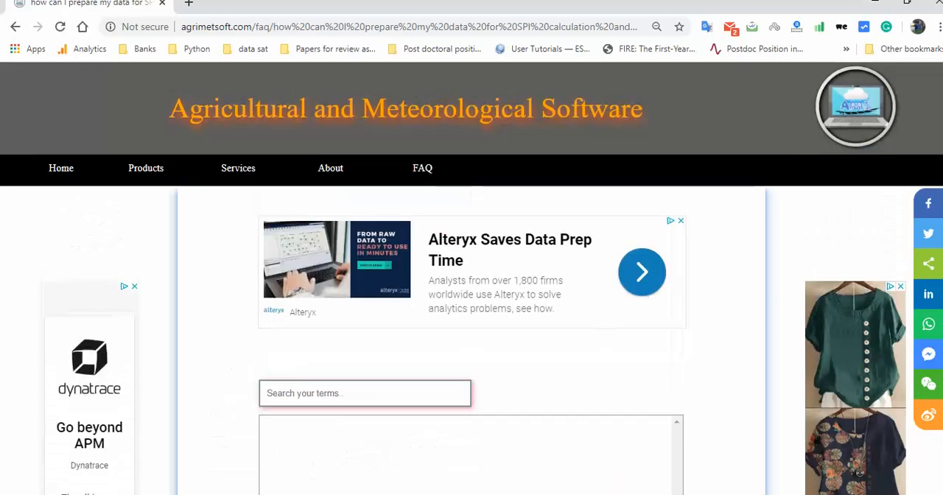
# Go to the AgriMetSoft home page and open its FAQ page.
pyautogui.click(299, 26)
pyautogui.click(49, 179)
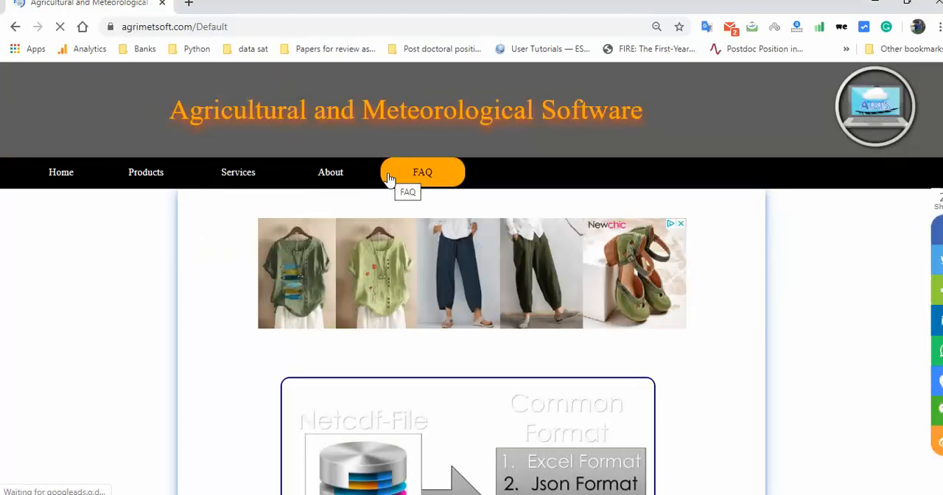
pyautogui.click(389, 179)
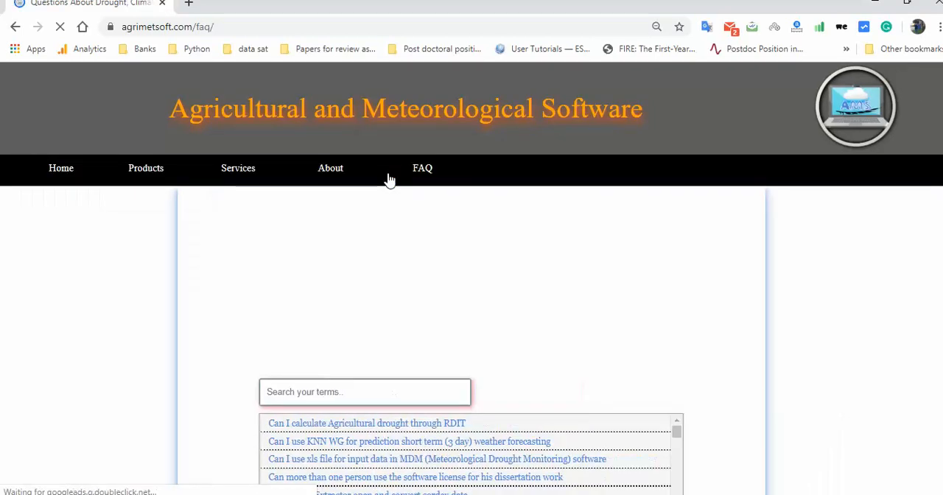
# Search the questions on the main FAQ page for rai.
pyautogui.click(304, 393)
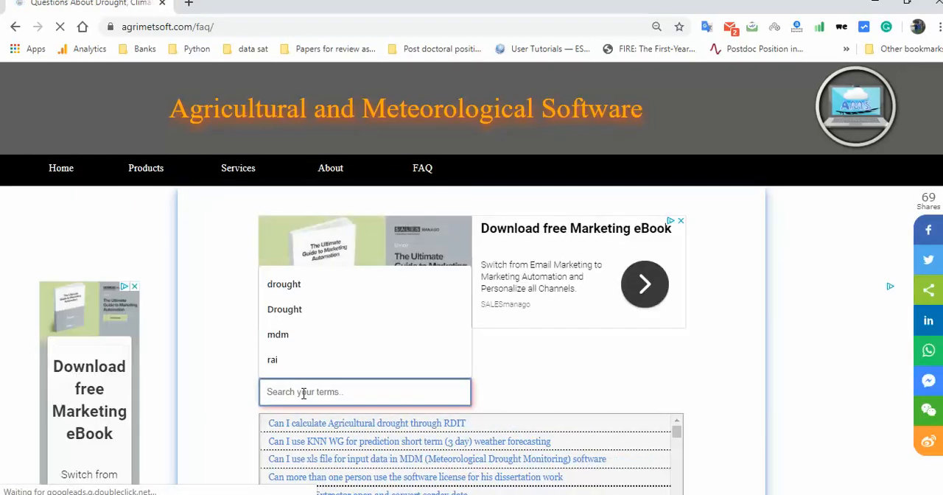
pyautogui.write('rai')
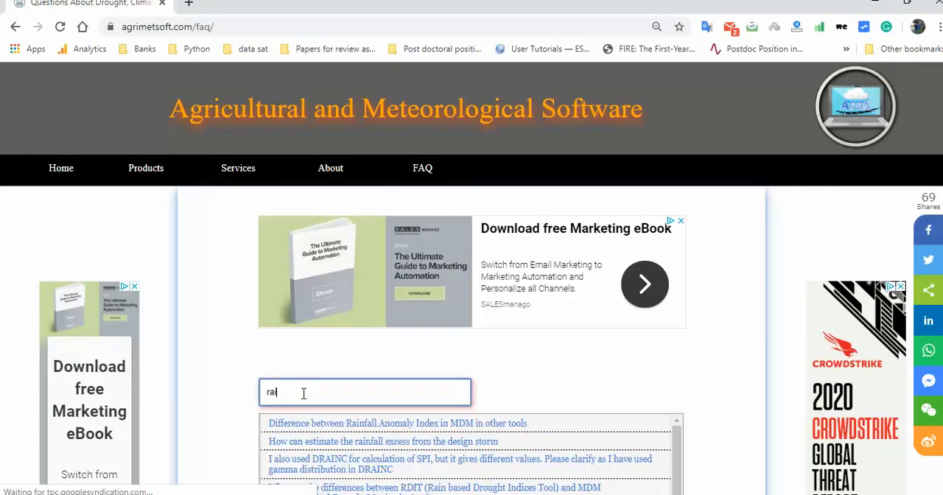
pyautogui.press('Return')
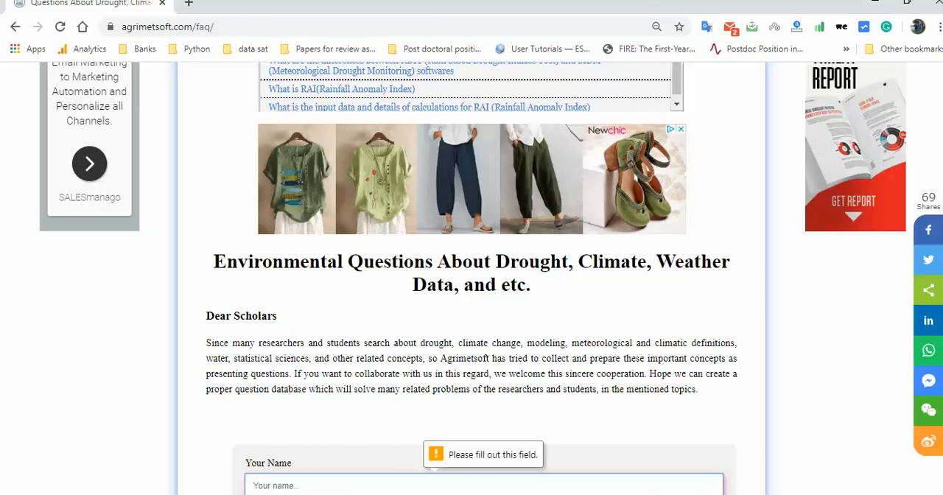
pyautogui.scroll(-3, 471, 295)
pyautogui.scroll(2, 471, 295)
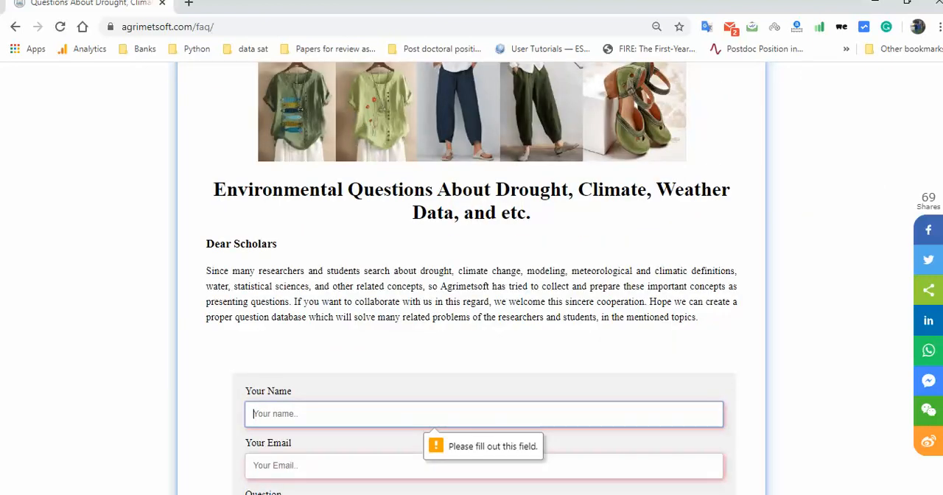
pyautogui.scroll(-5, 472, 294)
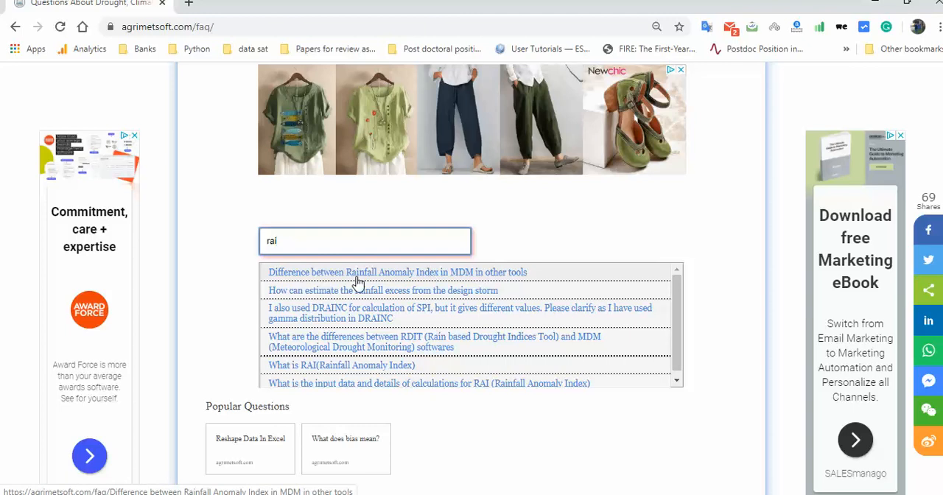
# Open the question on the Rainfall Anomaly Index difference between MDM and other tools and examine the correspondence and correlation plots.
pyautogui.click(485, 279)
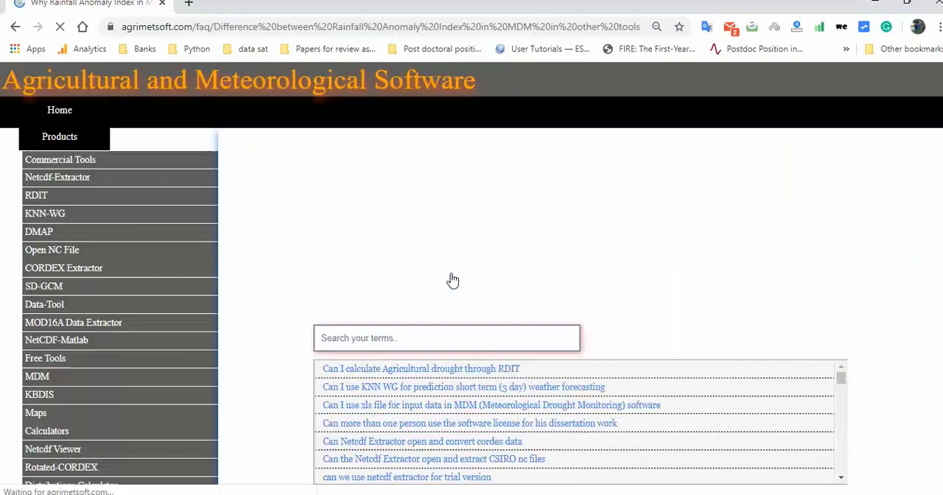
pyautogui.scroll(-10, 472, 280)
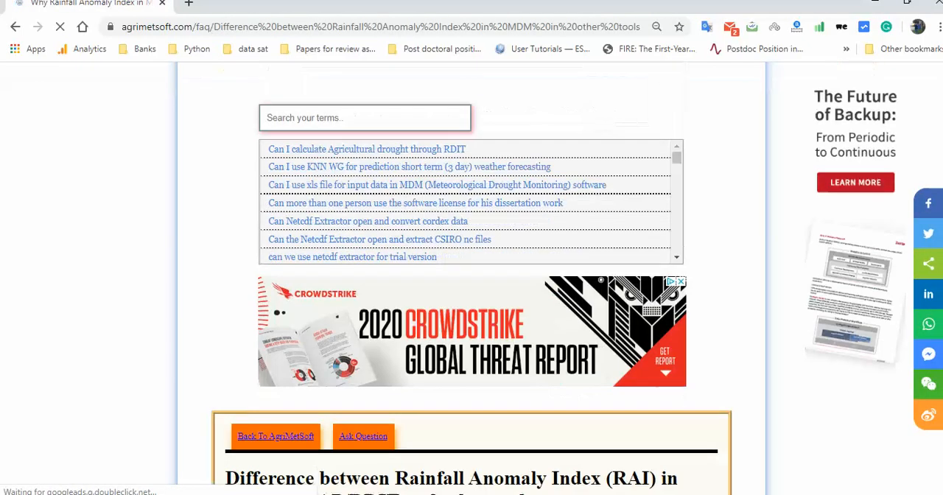
pyautogui.scroll(-10, 471, 280)
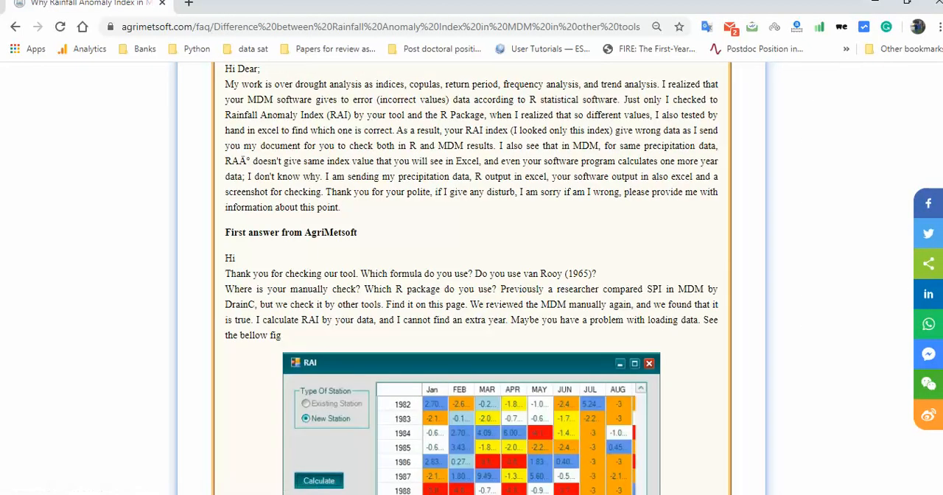
pyautogui.scroll(-4, 471, 280)
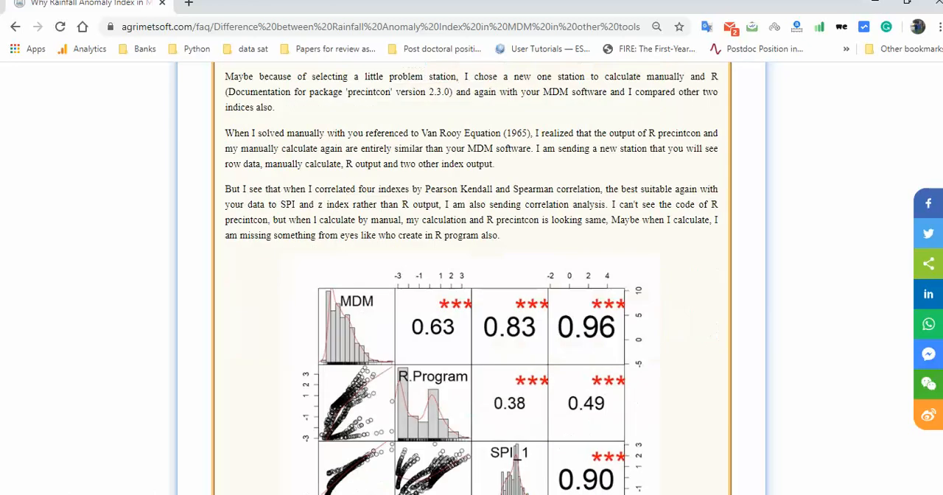
pyautogui.scroll(-2, 471, 279)
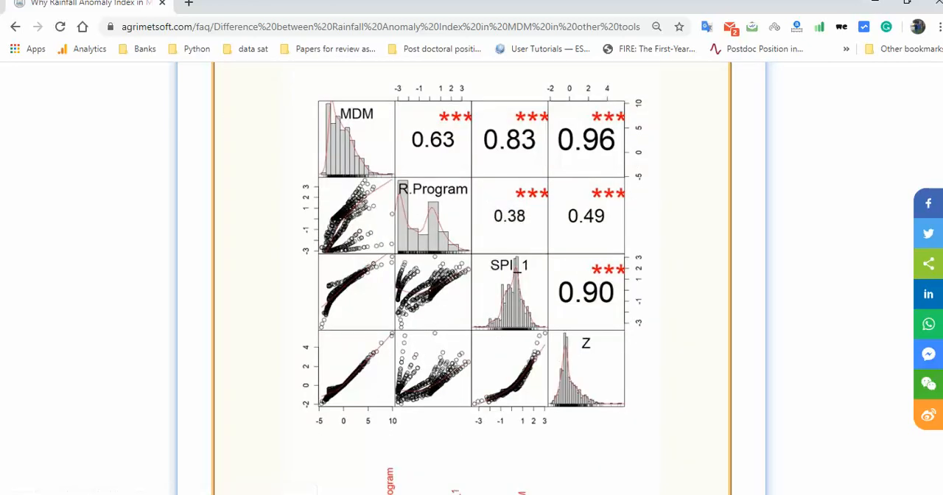
pyautogui.scroll(4, 471, 280)
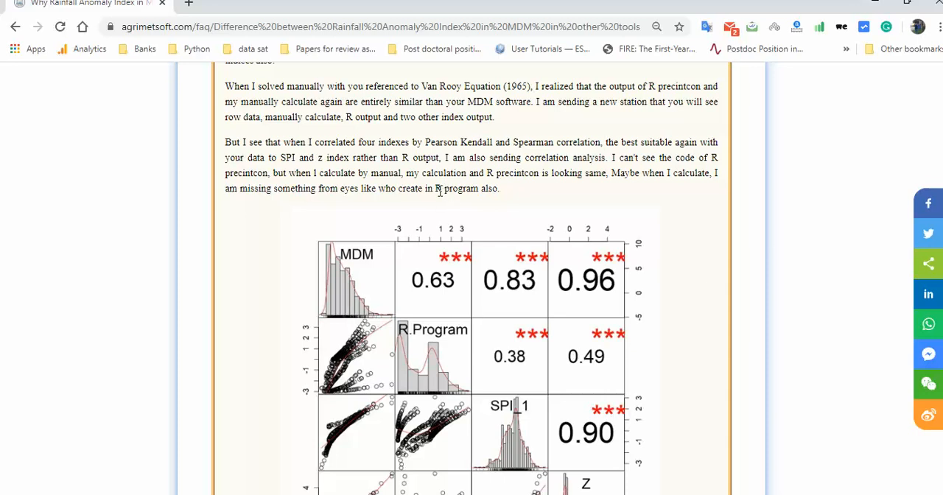
pyautogui.moveTo(437, 190); pyautogui.dragTo(486, 201)
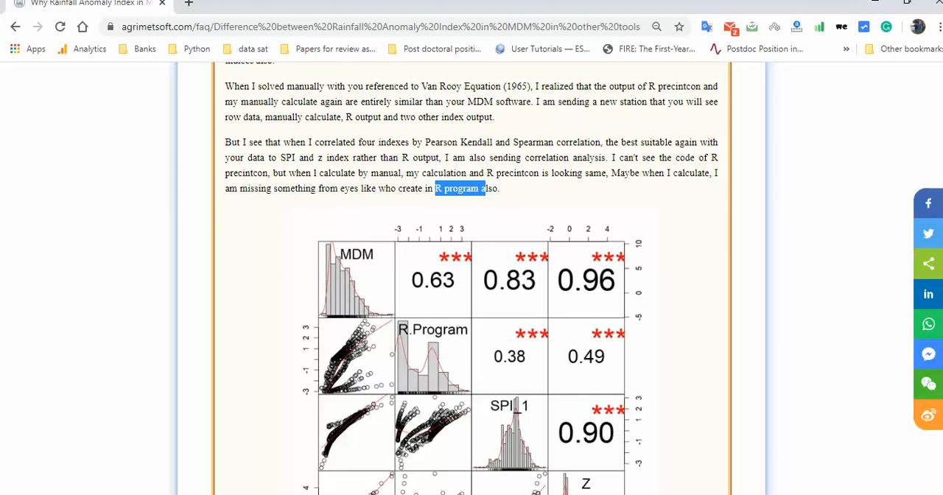
# Examine the correlation circle chart and the remaining answers from AgriMetSoft, and return to the FAQ search.
pyautogui.scroll(-7, 472, 278)
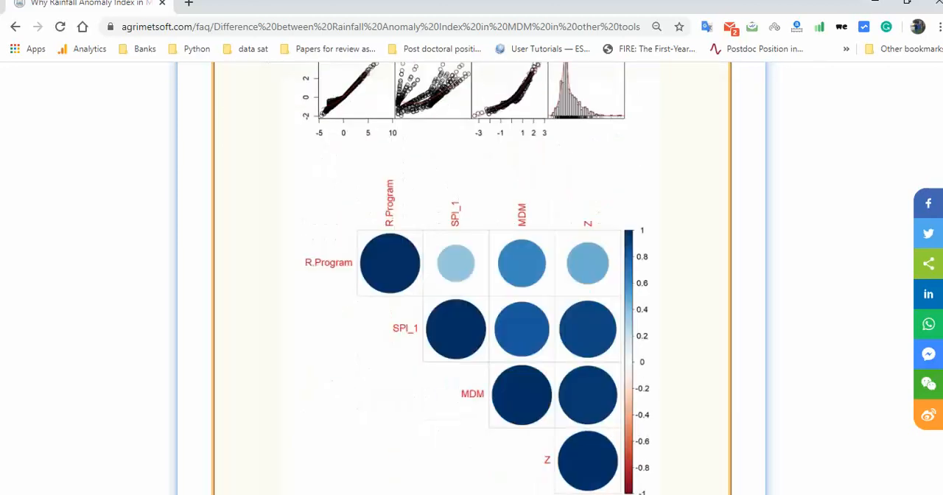
pyautogui.scroll(-6, 471, 278)
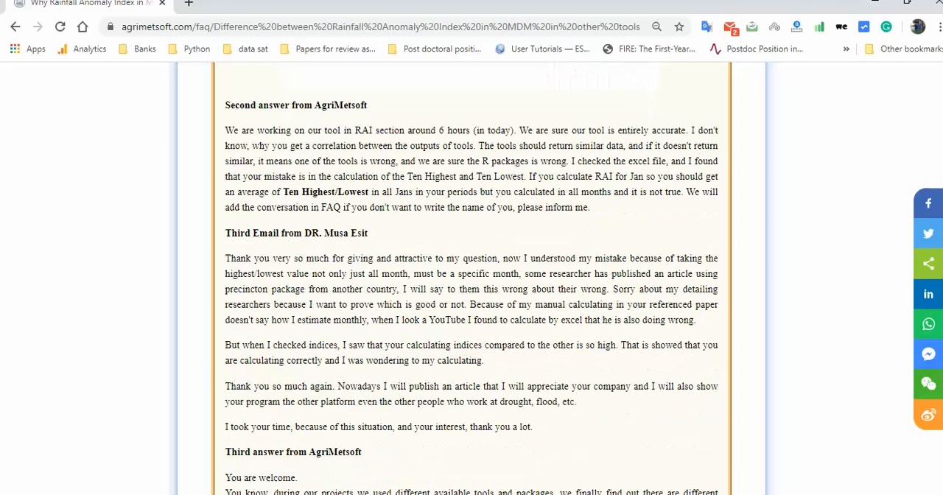
pyautogui.scroll(-3, 471, 278)
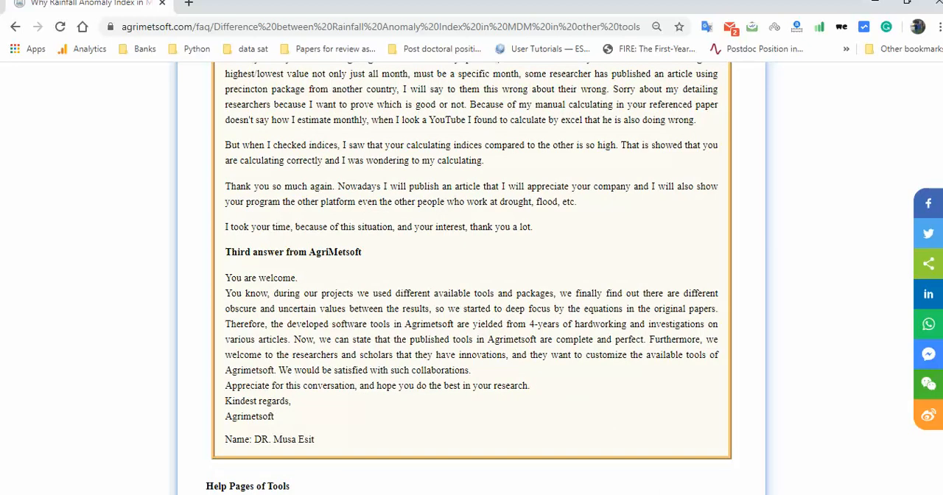
pyautogui.scroll(15, 471, 278)
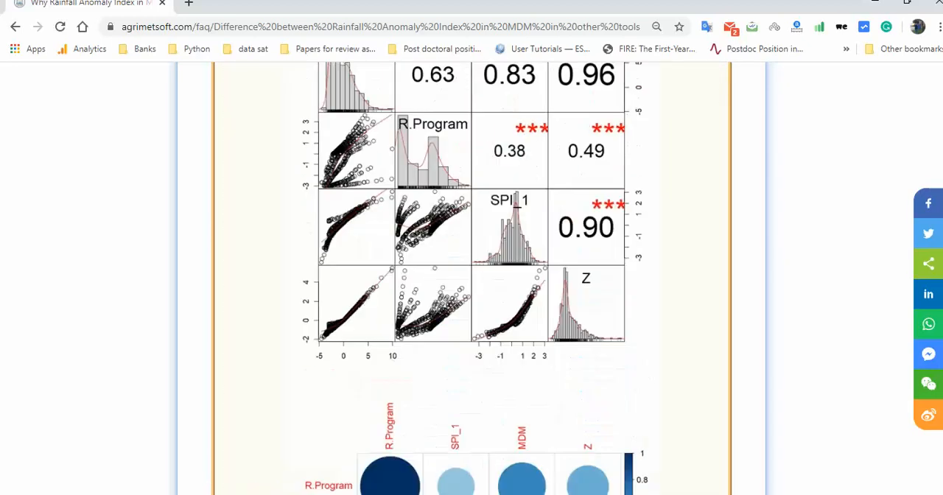
pyautogui.scroll(18, 471, 279)
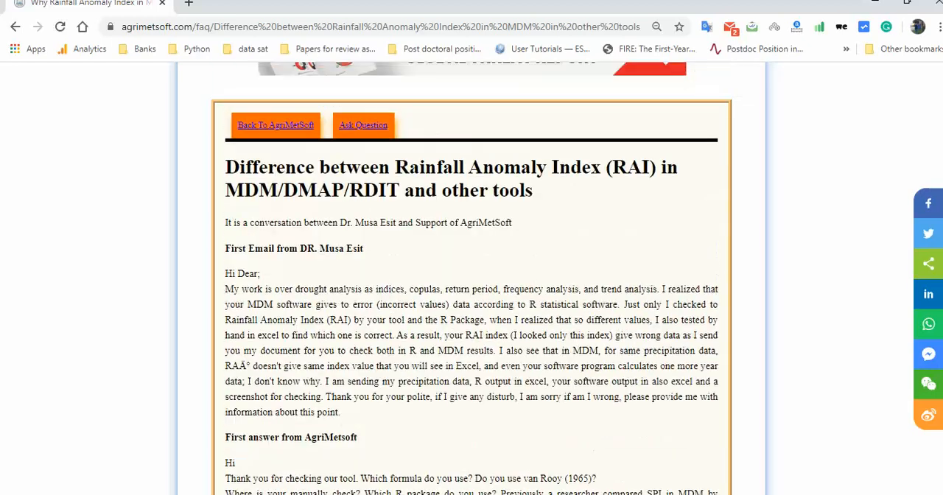
pyautogui.scroll(3, 410, 269)
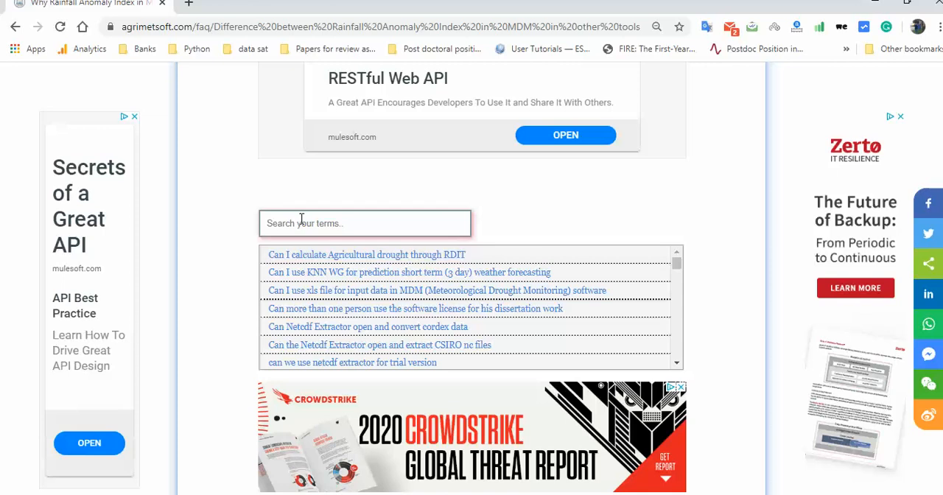
# Search the FAQ for drain and open the question about DRAINC giving different SPI values.
pyautogui.click(301, 219)
pyautogui.write('drain')
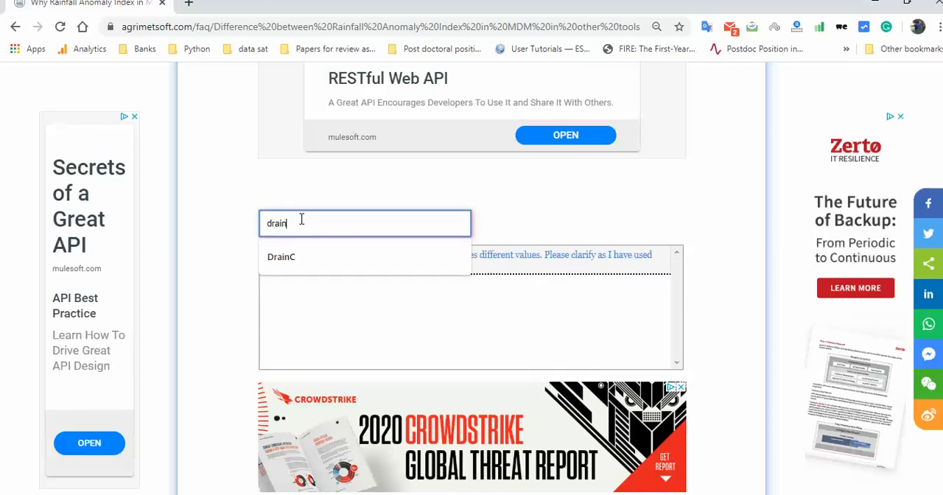
pyautogui.click(560, 304)
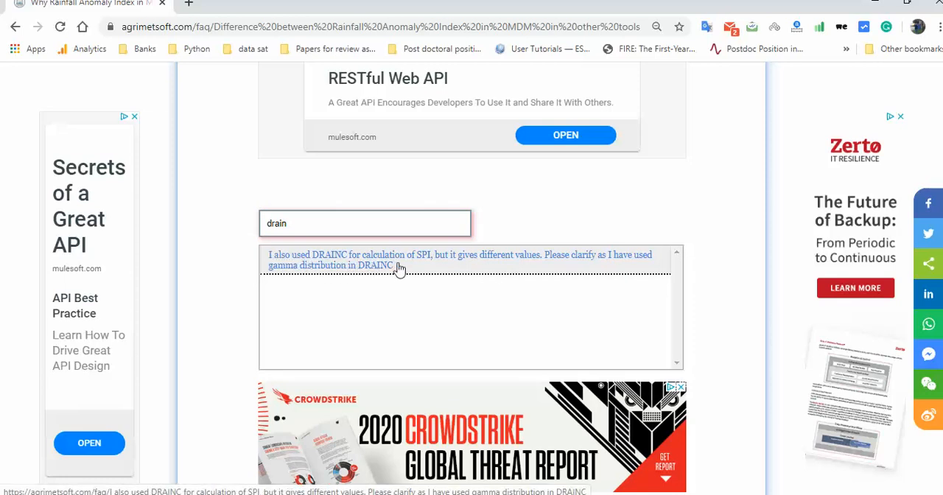
pyautogui.click(512, 264)
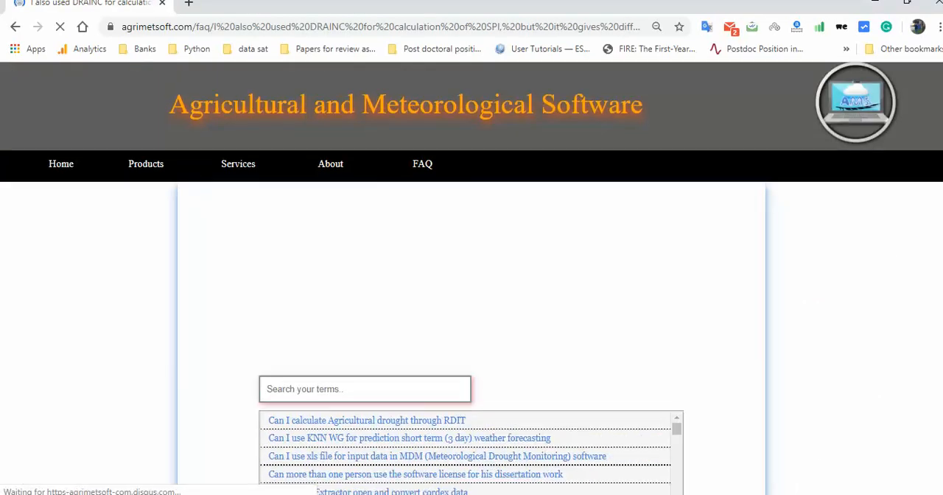
# Read the answer comparing DRAINC, MDM and Drought Mitigation Center SPI results, and switch back to the MDM window.
pyautogui.scroll(-3, 471, 294)
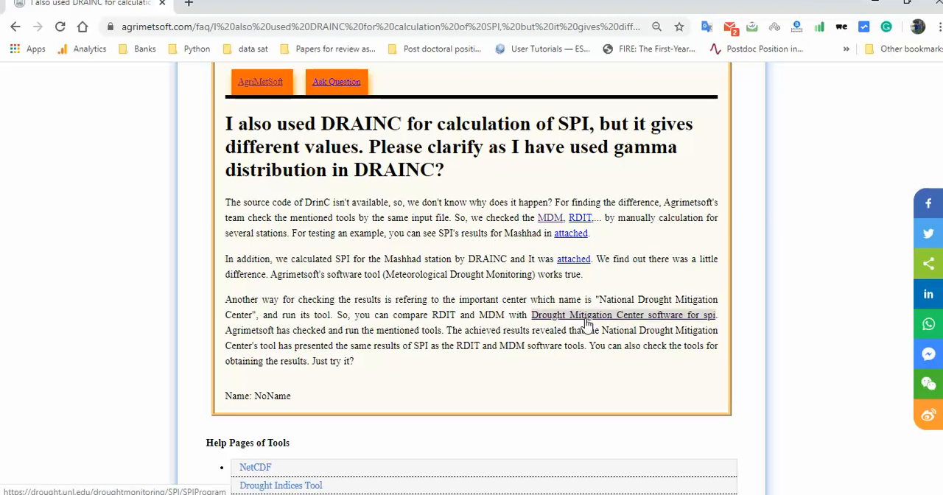
pyautogui.scroll(2, 587, 324)
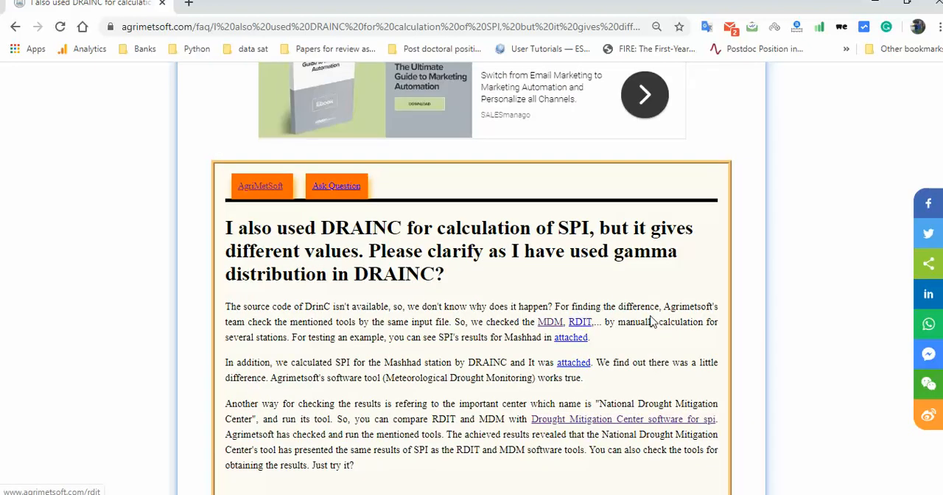
pyautogui.scroll(-2, 752, 339)
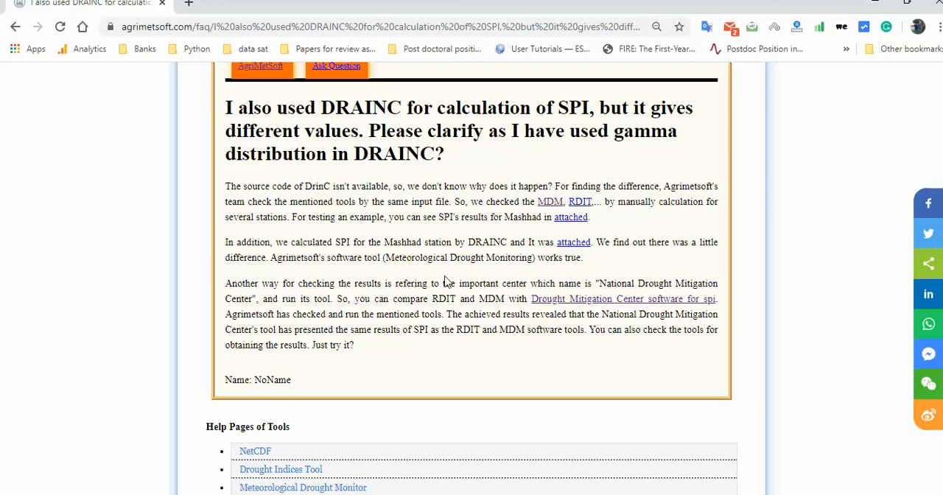
pyautogui.scroll(3, 446, 280)
pyautogui.scroll(2, 446, 279)
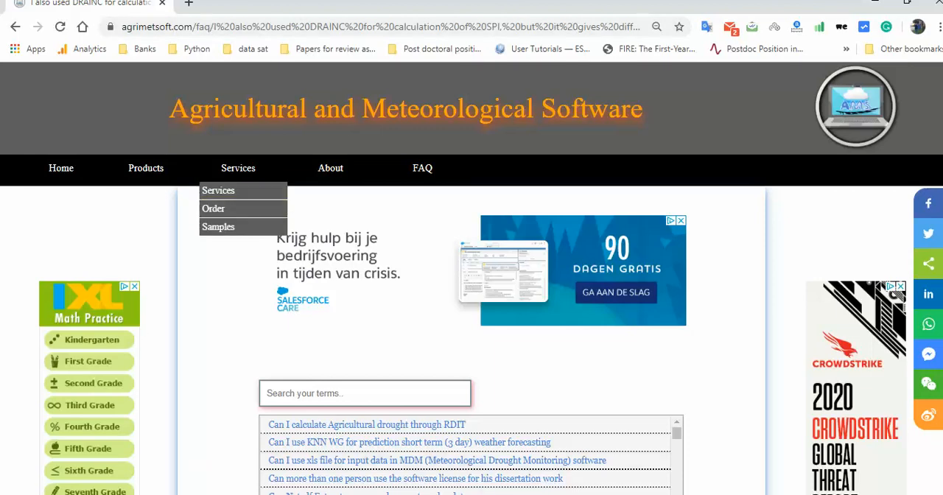
pyautogui.click(346, 494)
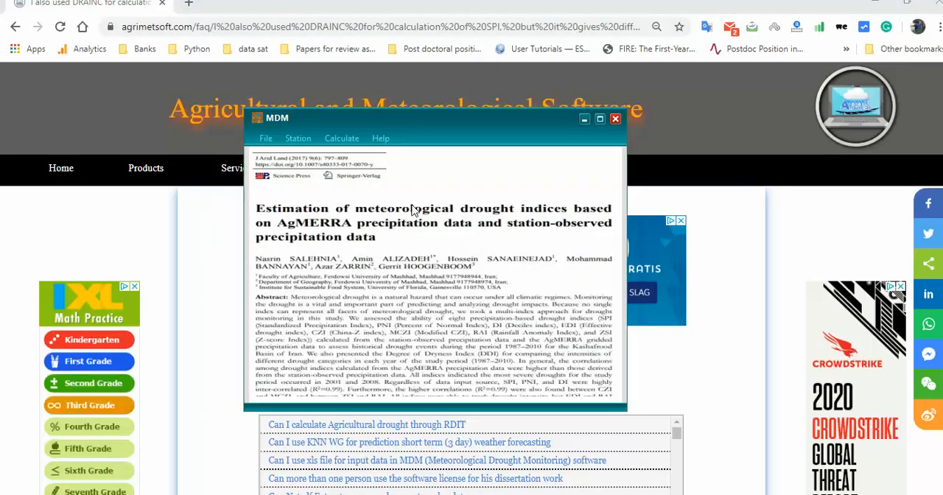